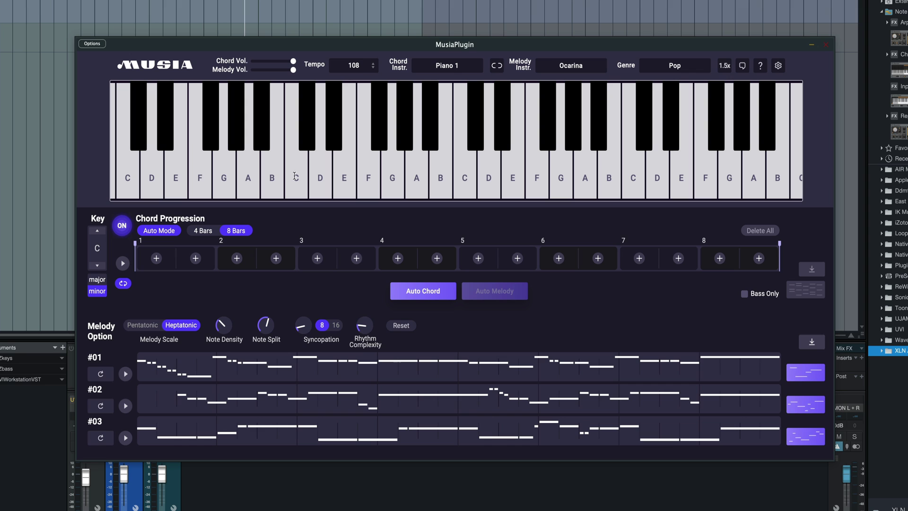
# Step: Browse the tempo, chord instrument, melody instrument and genre lists, keeping 108, Piano 1, Ocarina and Pop
pyautogui.click(353, 74)
pyautogui.click(441, 70)
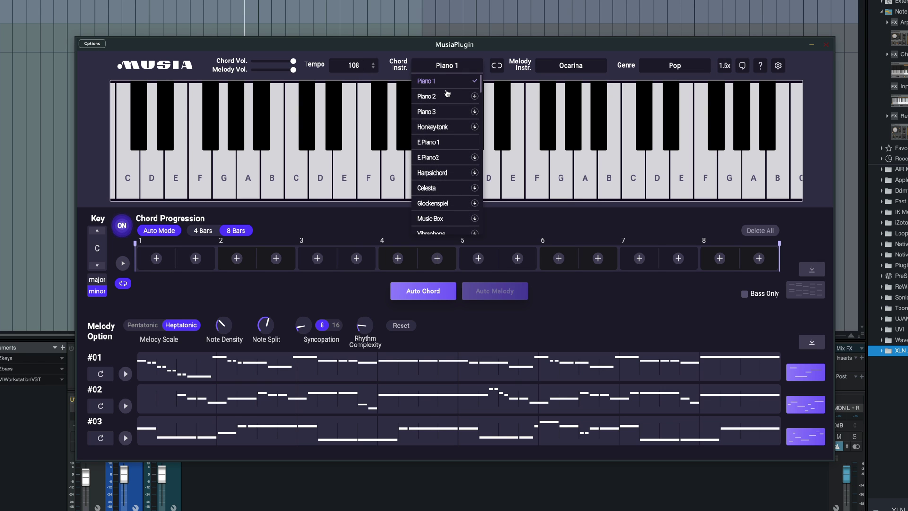
pyautogui.scroll(-15, 427, 134)
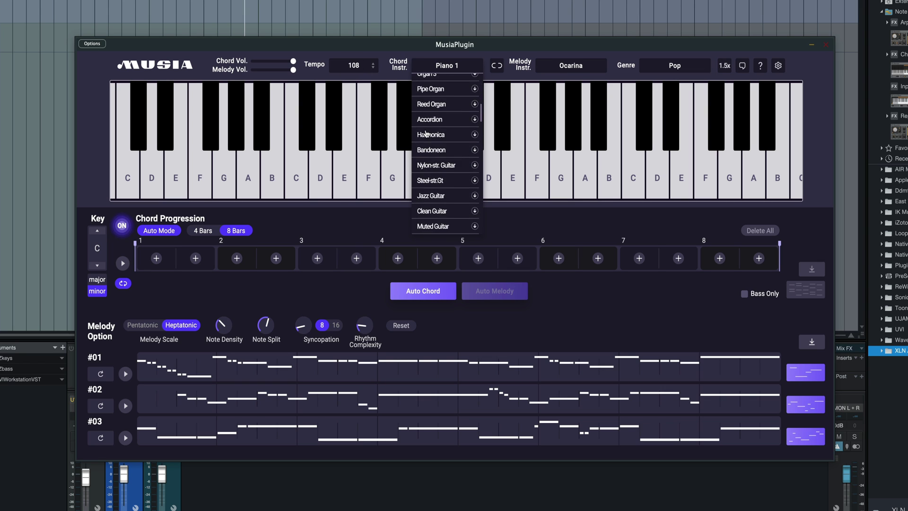
pyautogui.scroll(15, 427, 135)
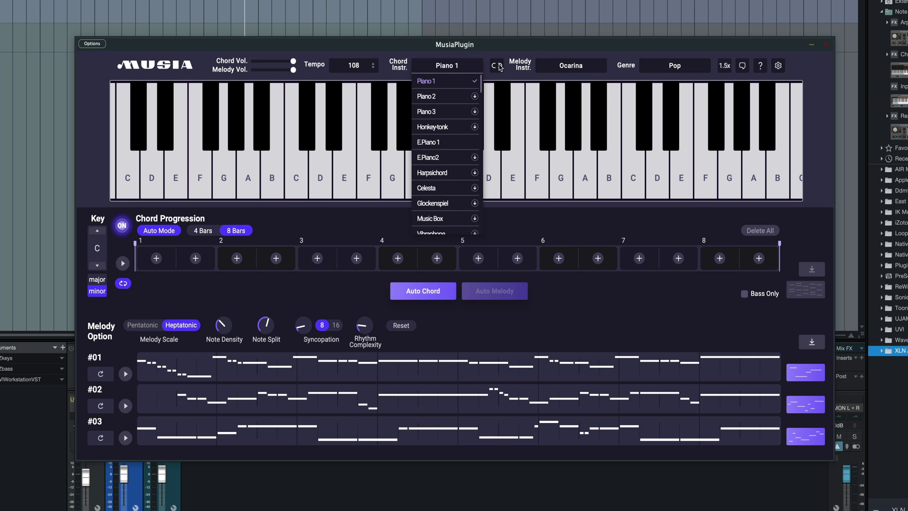
pyautogui.click(561, 66)
pyautogui.scroll(-8, 564, 96)
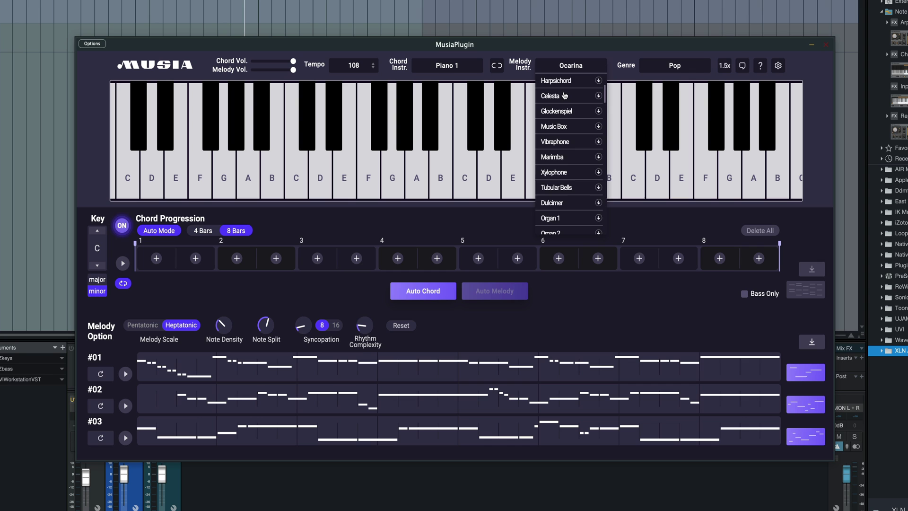
pyautogui.scroll(-5, 564, 96)
pyautogui.scroll(15, 564, 96)
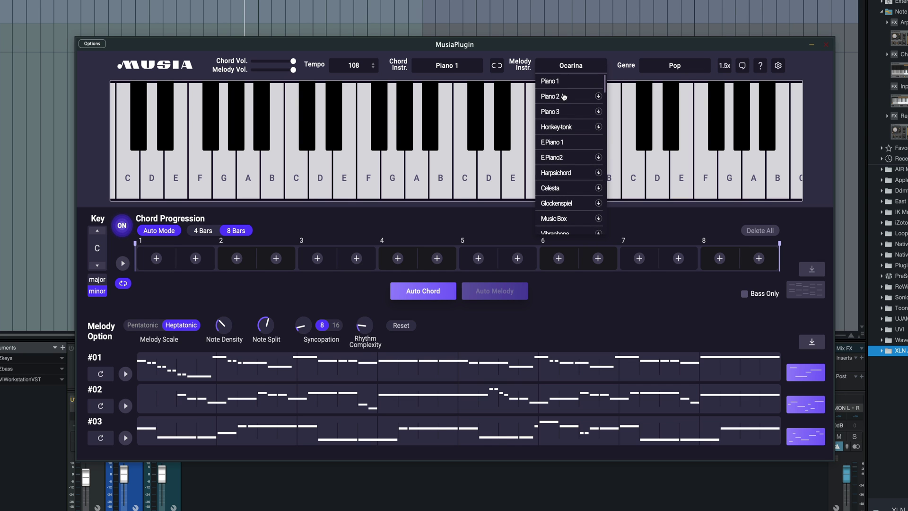
pyautogui.click(671, 66)
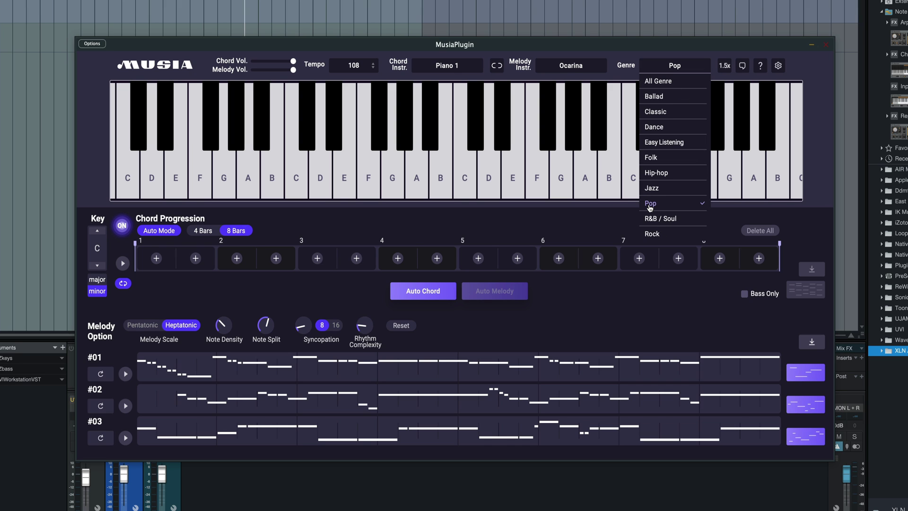
pyautogui.click(678, 60)
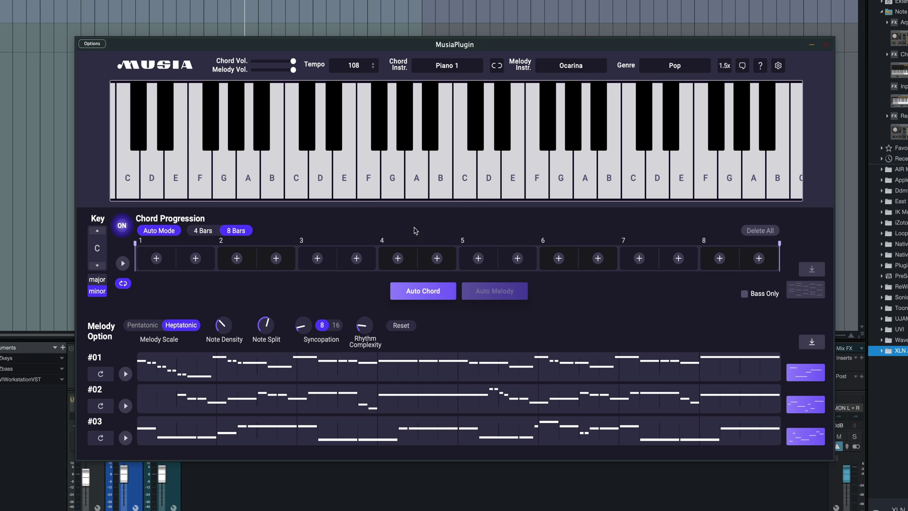
# Step: Bring up the control explanations overlay, then close it again
pyautogui.click(759, 66)
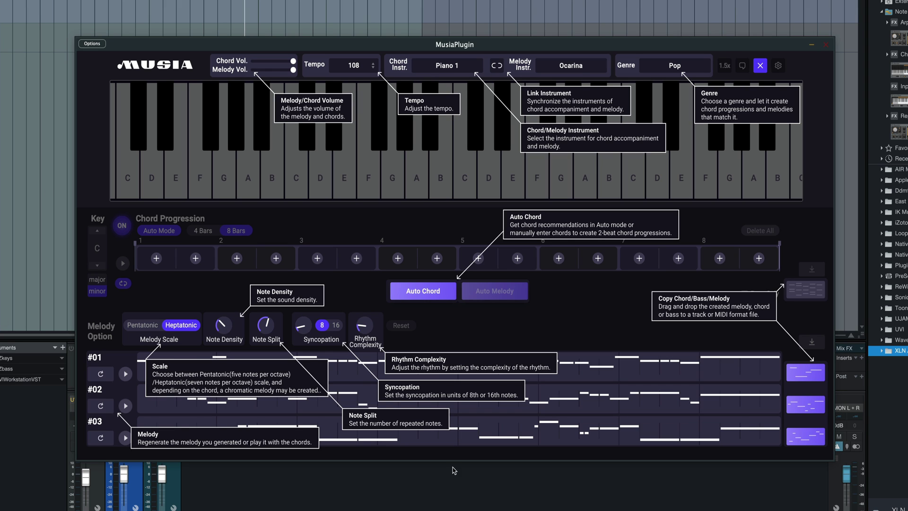
pyautogui.click(759, 69)
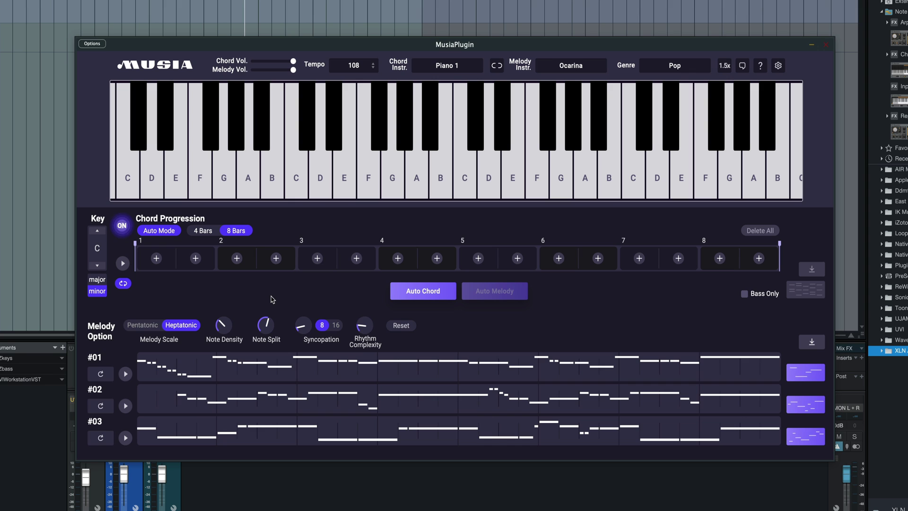
# Step: Switch the key to C major, auto-generate an 8-bar chord progression and play it back
pyautogui.click(102, 280)
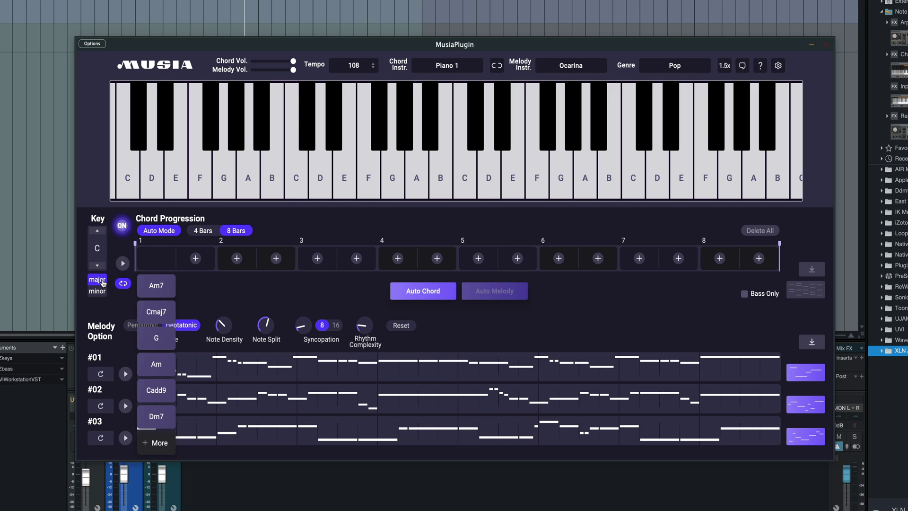
pyautogui.click(433, 297)
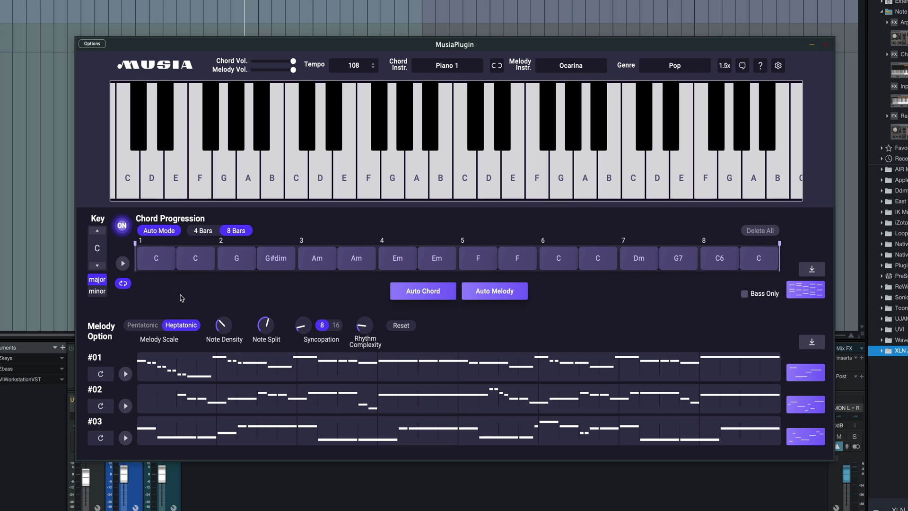
pyautogui.click(122, 264)
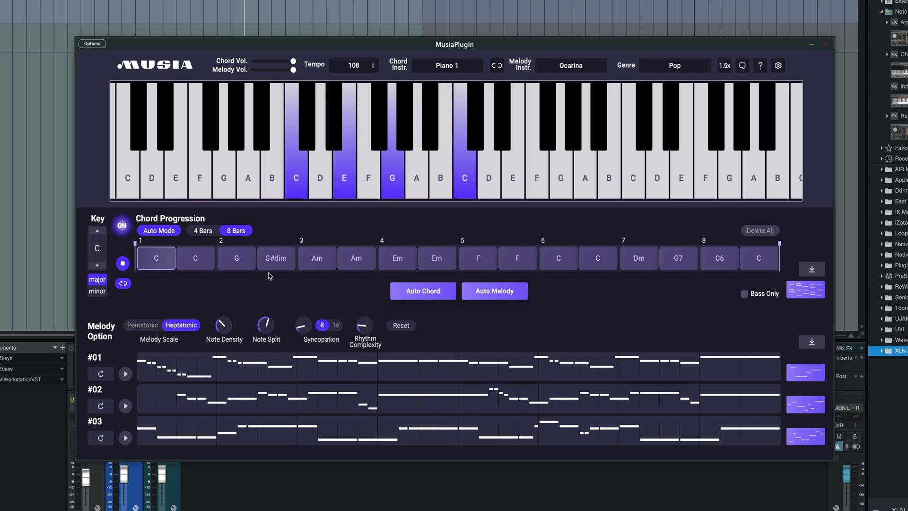
# Step: Stop chord playback and select the first C chord to reveal its edit and delete icons
pyautogui.click(122, 263)
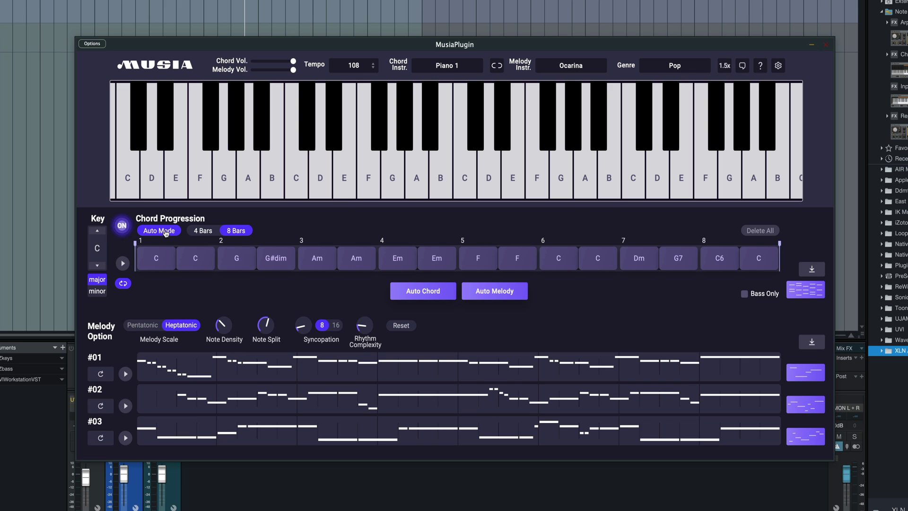
pyautogui.click(170, 254)
pyautogui.moveTo(574, 259)
pyautogui.moveTo(723, 259)
# Step: Generate three new melodies and play melody #01 together with the C major chords
pyautogui.click(510, 297)
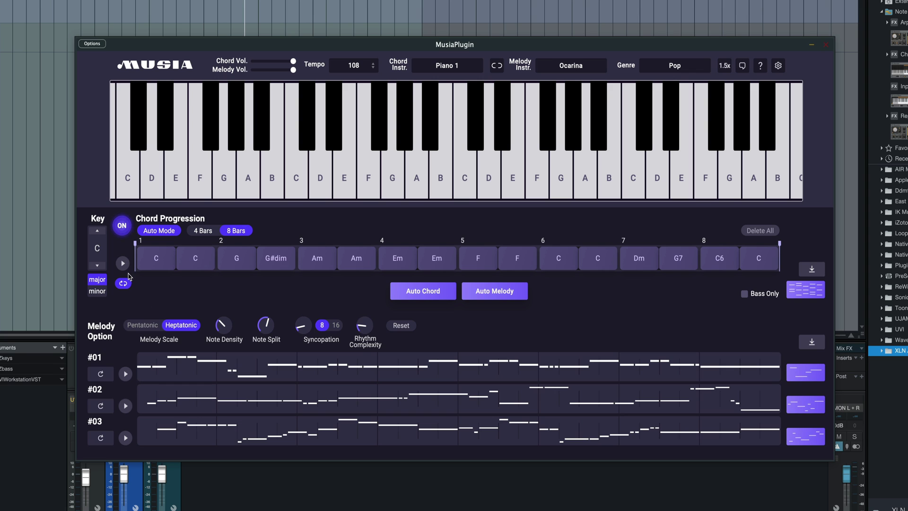
pyautogui.click(123, 262)
pyautogui.click(128, 373)
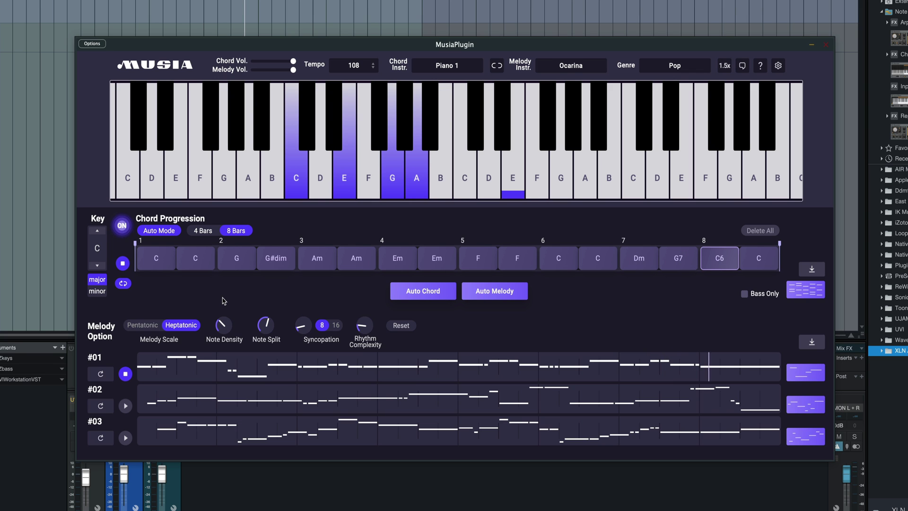
# Step: Stop melody #01, then play melodies #02 and #03 in turn over the chords
pyautogui.click(125, 374)
pyautogui.click(125, 406)
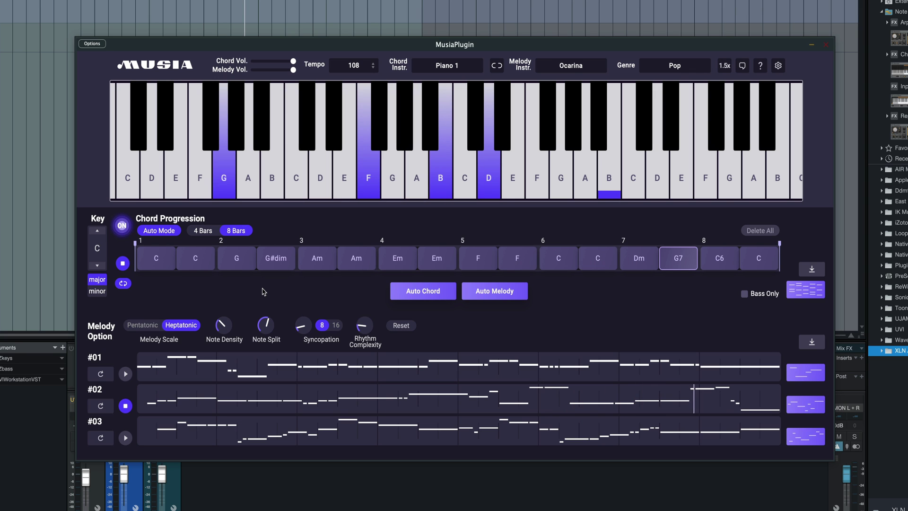
pyautogui.click(126, 406)
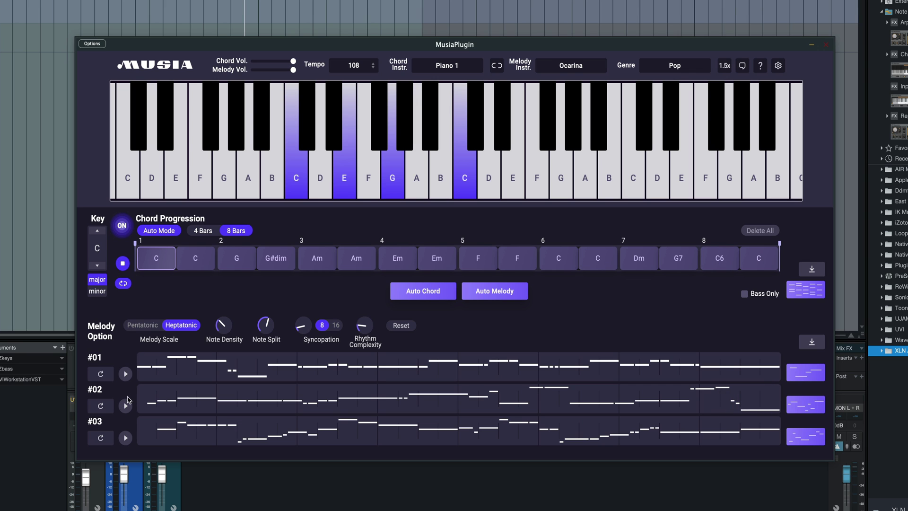
pyautogui.click(125, 437)
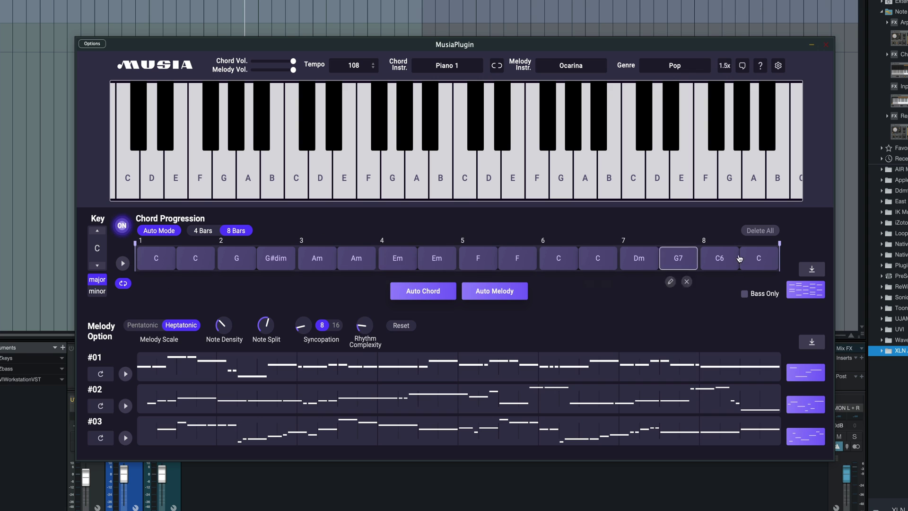
# Step: Toggle Bass Only on and off, and switch the progression to 4 bars and back to 8
pyautogui.click(745, 293)
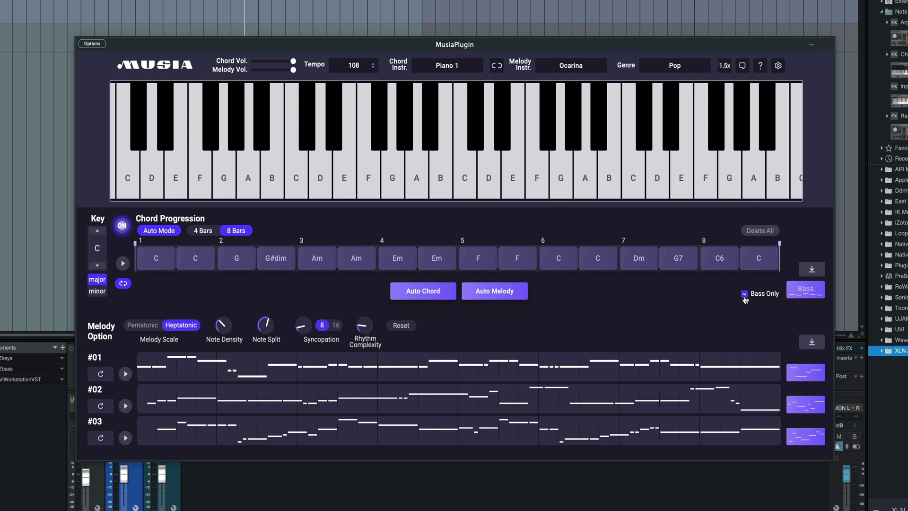
pyautogui.click(744, 294)
pyautogui.click(201, 231)
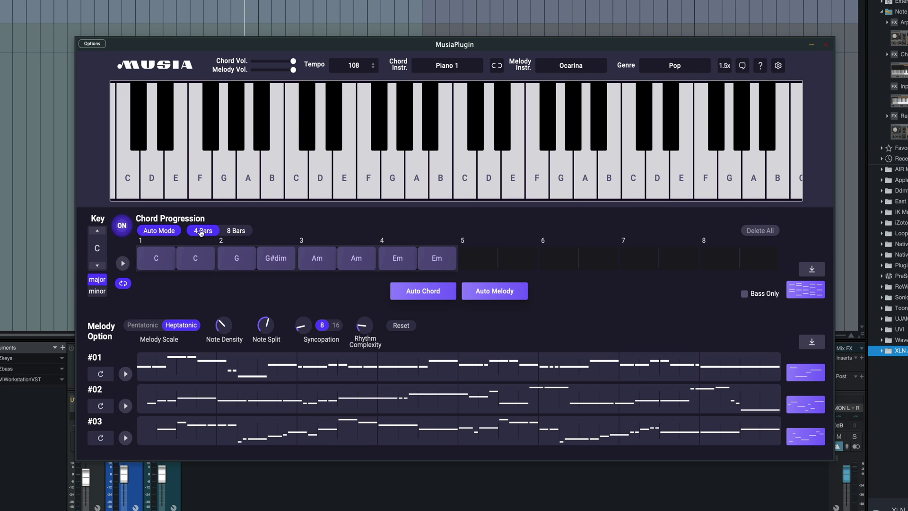
pyautogui.click(234, 239)
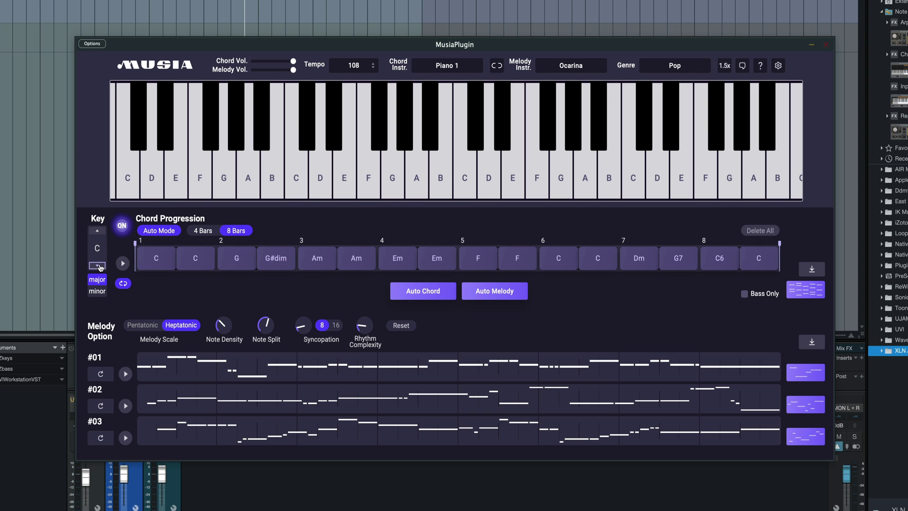
# Step: Step the key down and back up with the arrows until it lands on Gb
pyautogui.click(100, 266)
pyautogui.click(101, 266)
pyautogui.click(101, 265)
pyautogui.click(100, 266)
pyautogui.click(100, 266)
pyautogui.click(100, 266)
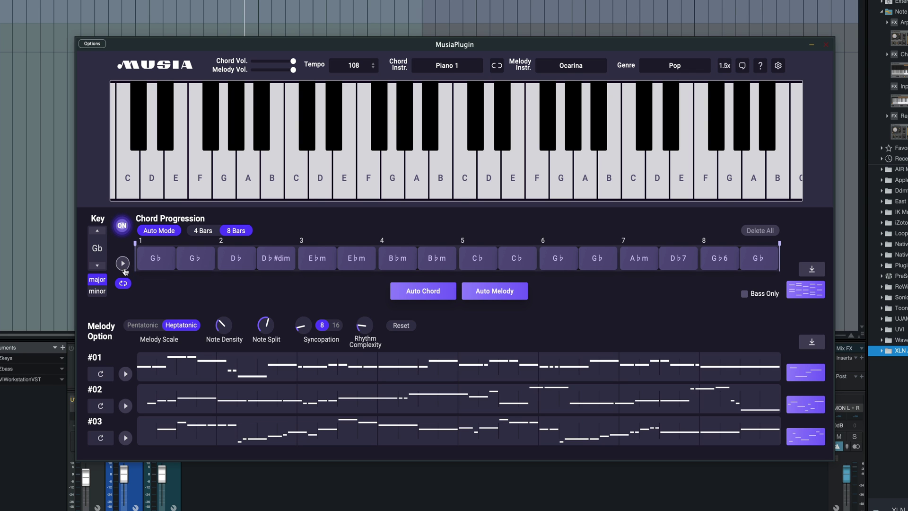
pyautogui.click(100, 266)
pyautogui.click(101, 266)
pyautogui.click(100, 266)
pyautogui.click(101, 266)
pyautogui.click(99, 232)
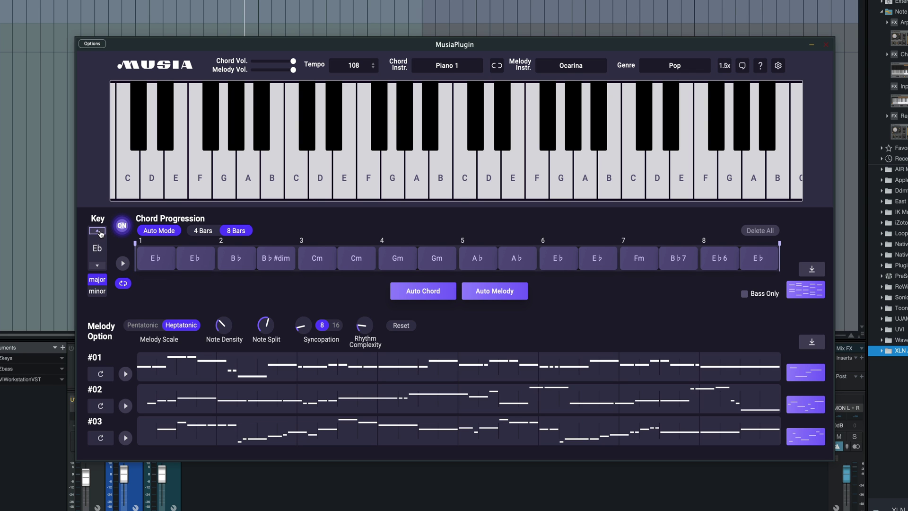
pyautogui.click(99, 231)
pyautogui.click(99, 232)
pyautogui.click(99, 231)
# Step: Switch the scale to minor, accepting the chord reset, and put a D chord in bar 1's first slot
pyautogui.click(101, 292)
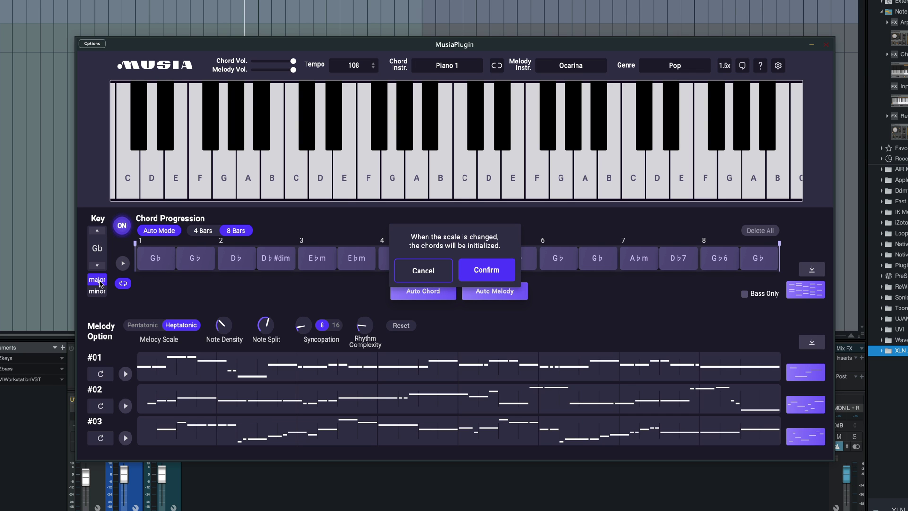
pyautogui.click(482, 270)
pyautogui.click(196, 257)
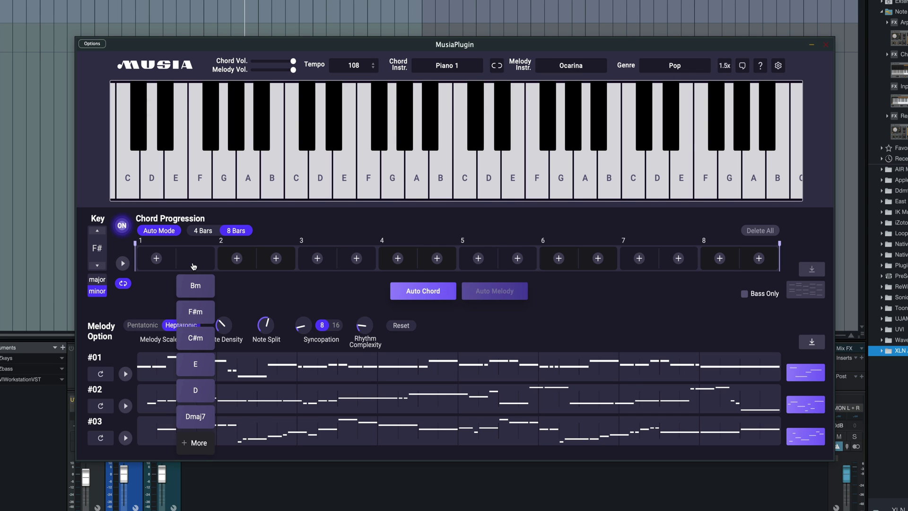
pyautogui.click(156, 258)
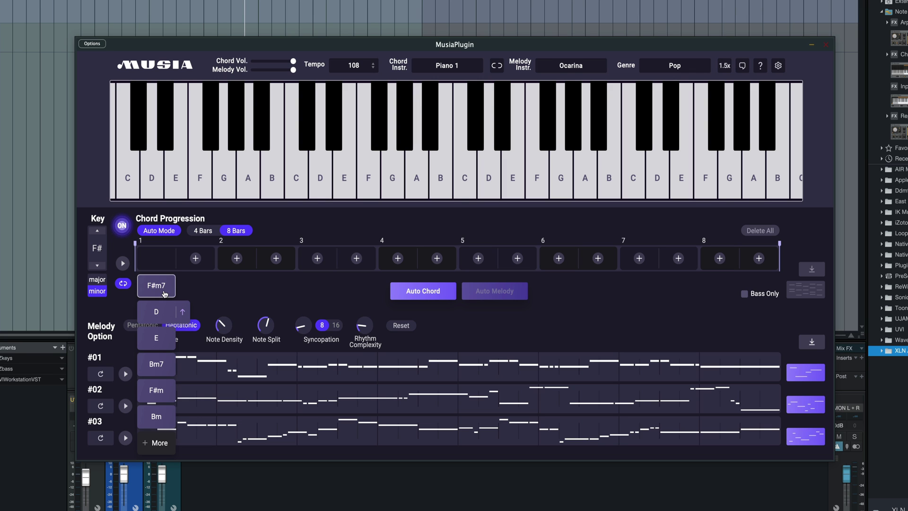
pyautogui.click(168, 311)
# Step: Fill the remaining slots with E7, C#m7 and F#m7, then play the progression
pyautogui.click(195, 258)
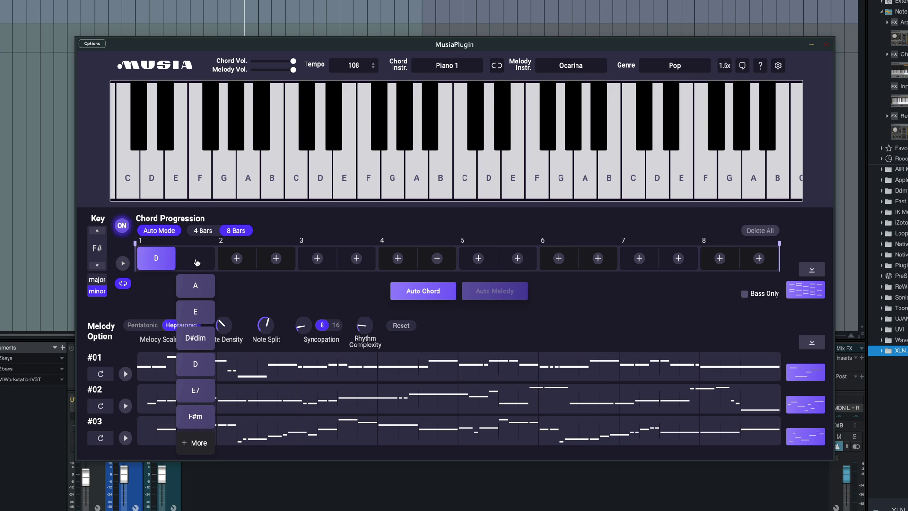
pyautogui.click(205, 391)
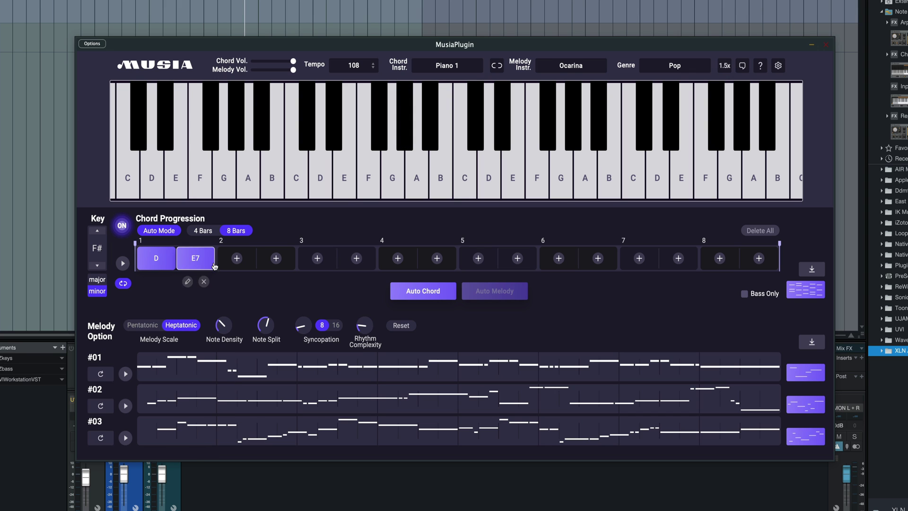
pyautogui.click(237, 259)
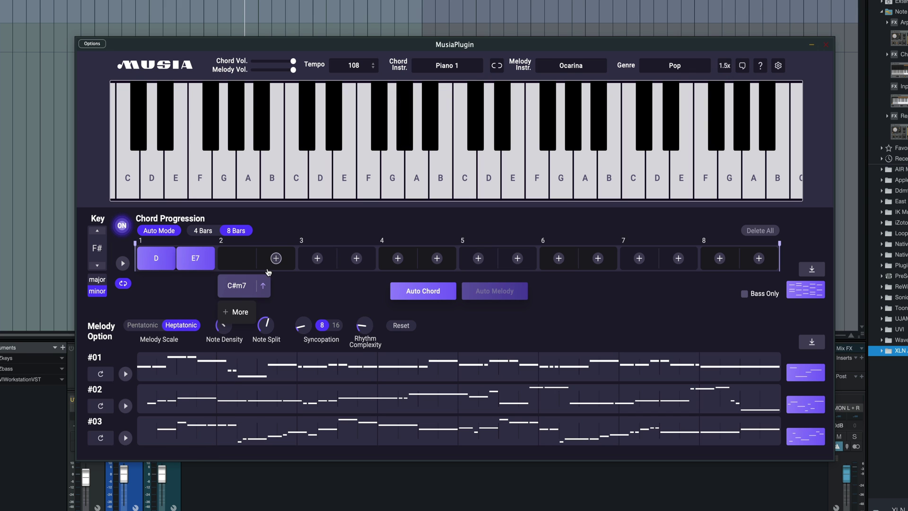
pyautogui.click(266, 282)
pyautogui.click(276, 258)
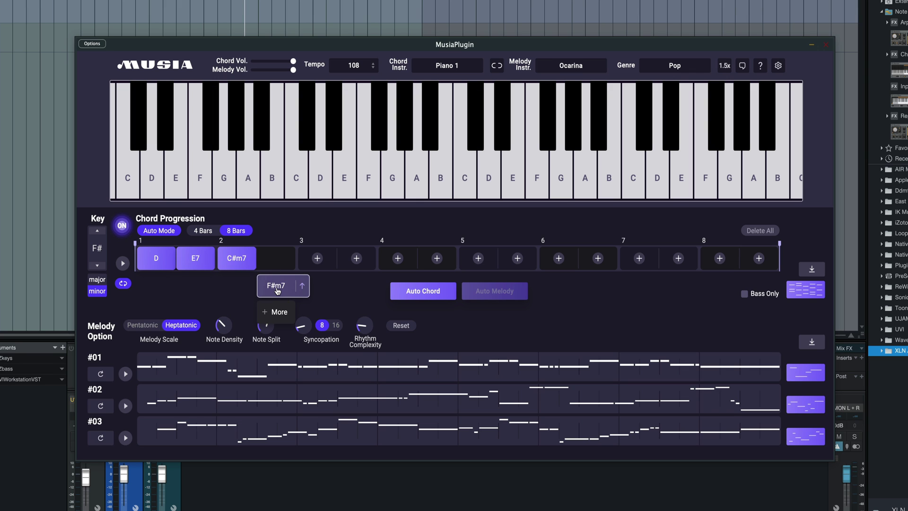
pyautogui.click(307, 288)
pyautogui.click(123, 264)
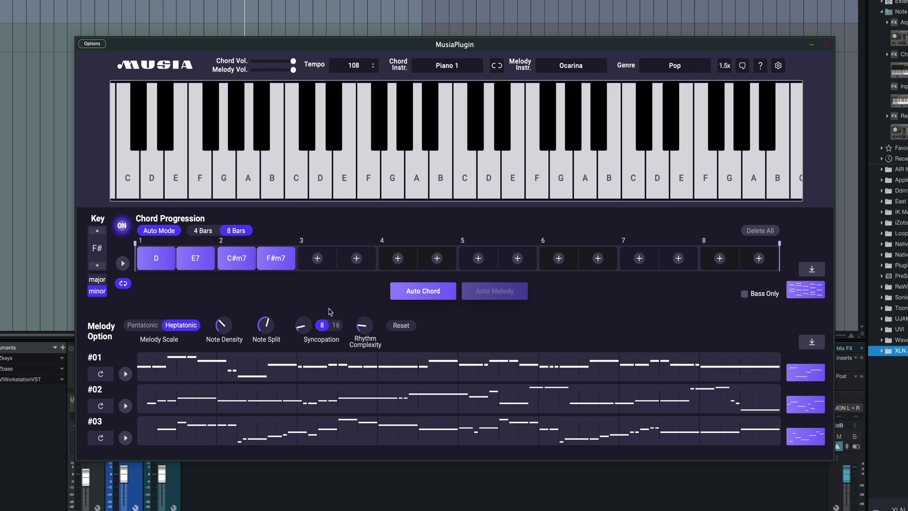
# Step: Repeat the four chords across bars 3–8, set Melody Scale to Pentatonic and lower the note density
pyautogui.click(427, 293)
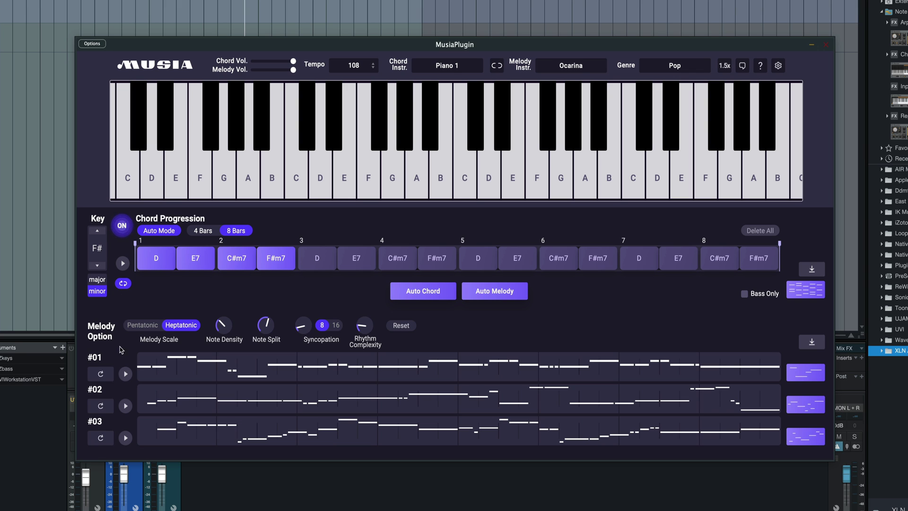
pyautogui.click(143, 326)
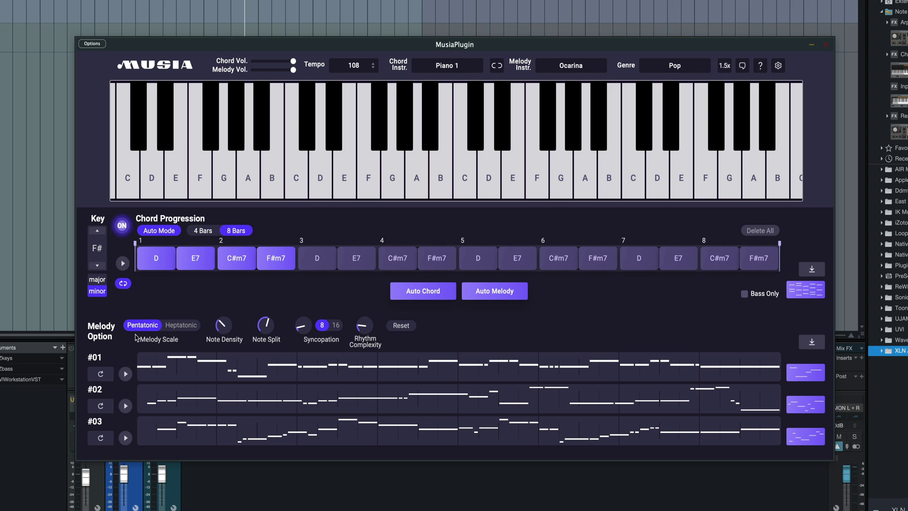
pyautogui.click(178, 326)
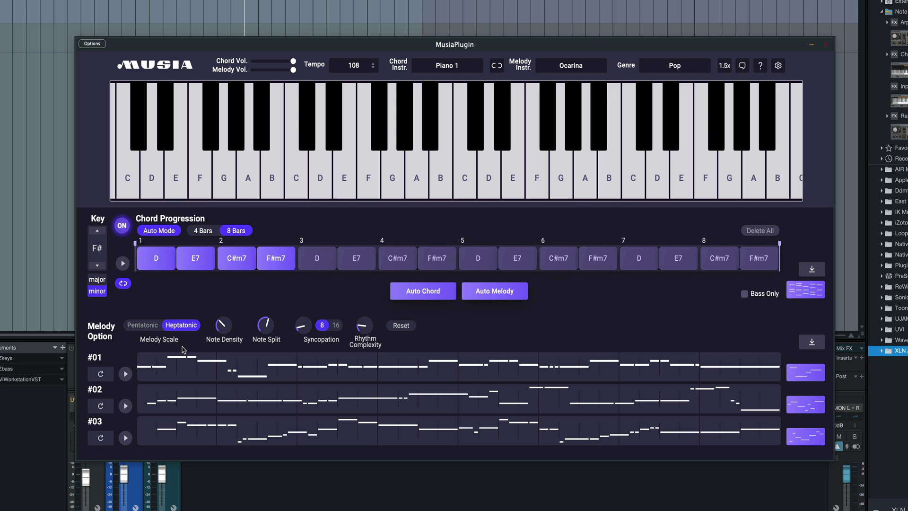
pyautogui.click(148, 330)
pyautogui.moveTo(222, 326); pyautogui.dragTo(261, 340)
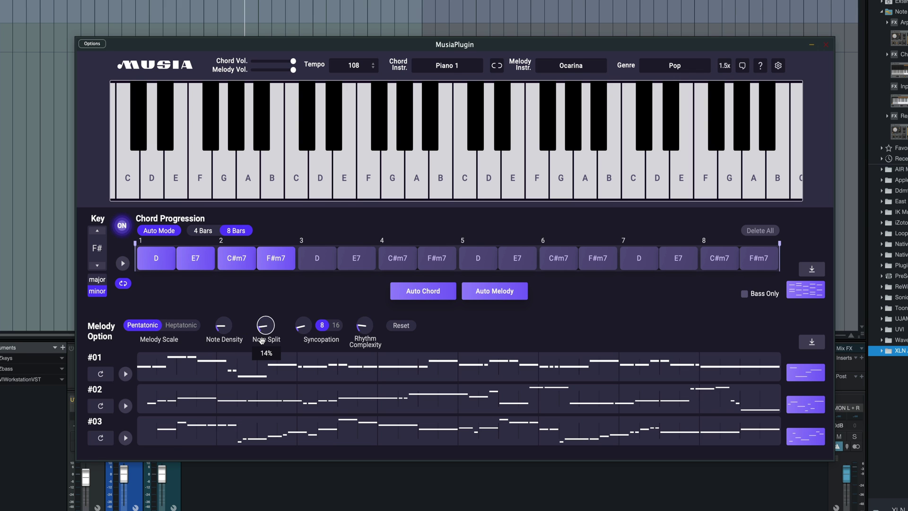
pyautogui.moveTo(363, 323)
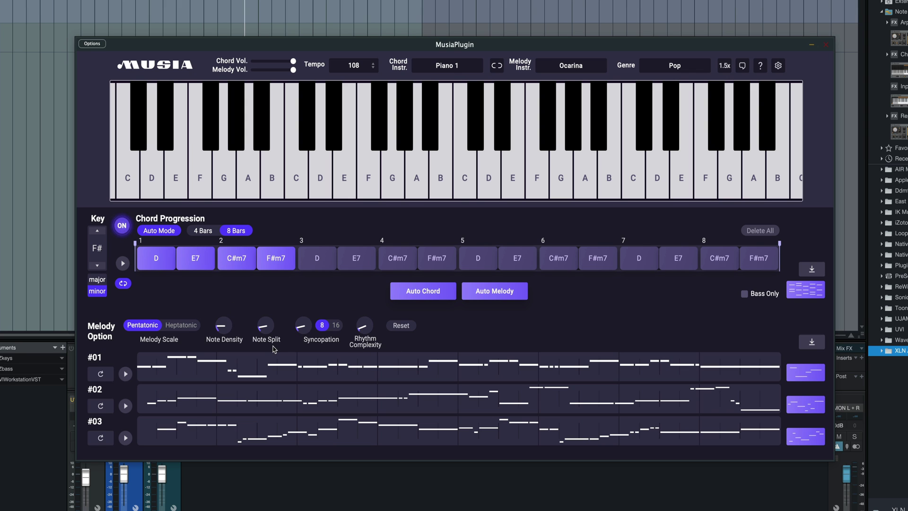
# Step: Generate three new melodies and play melody #01 with the chords before stopping
pyautogui.click(494, 291)
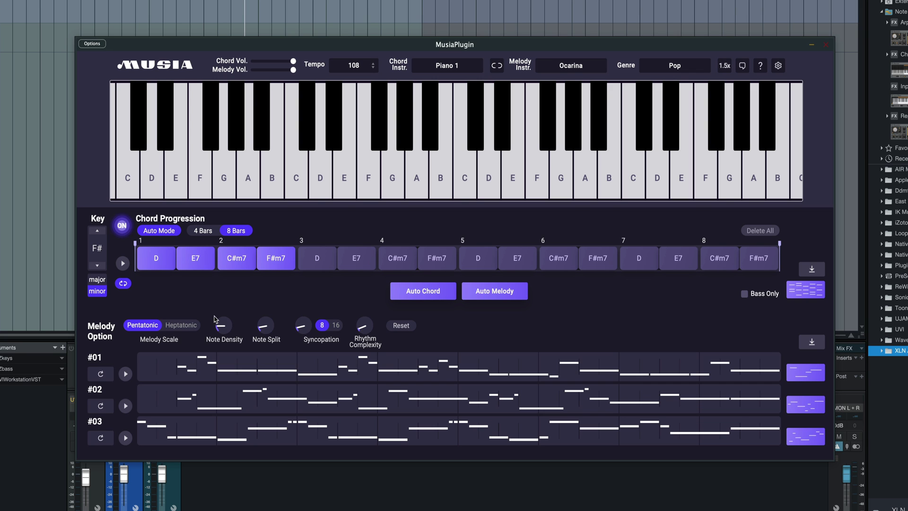
pyautogui.click(123, 264)
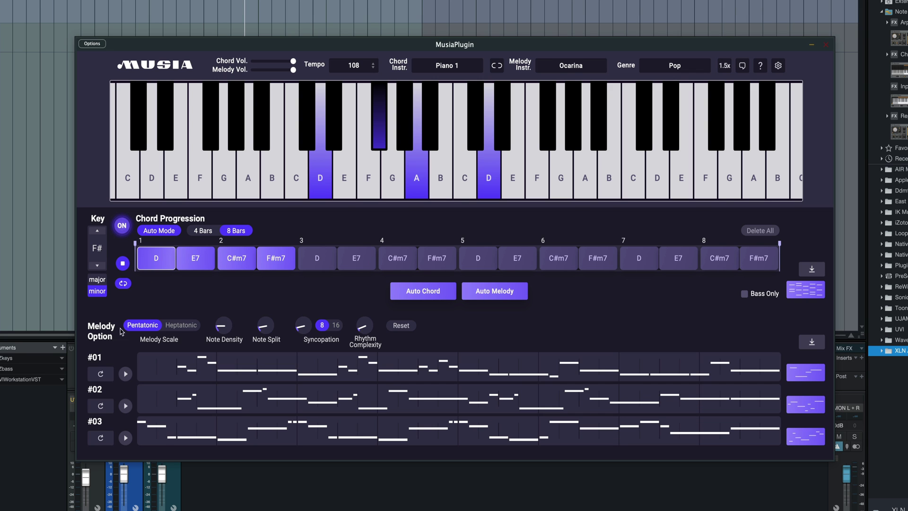
pyautogui.click(126, 373)
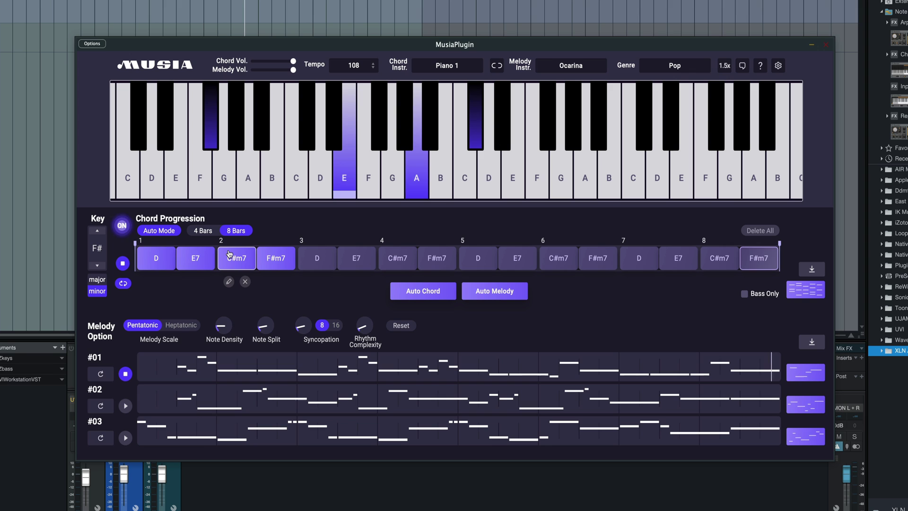
pyautogui.press('space')
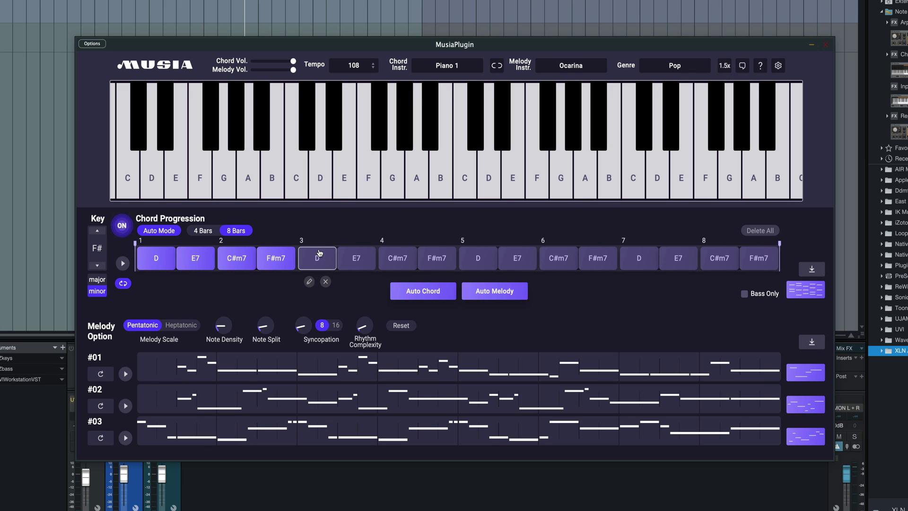
# Step: Preview the bass-only pattern, then regenerate an A minor progression (Am, E, E7, A, Dm, Bm7♭5, E) and new melodies
pyautogui.click(744, 293)
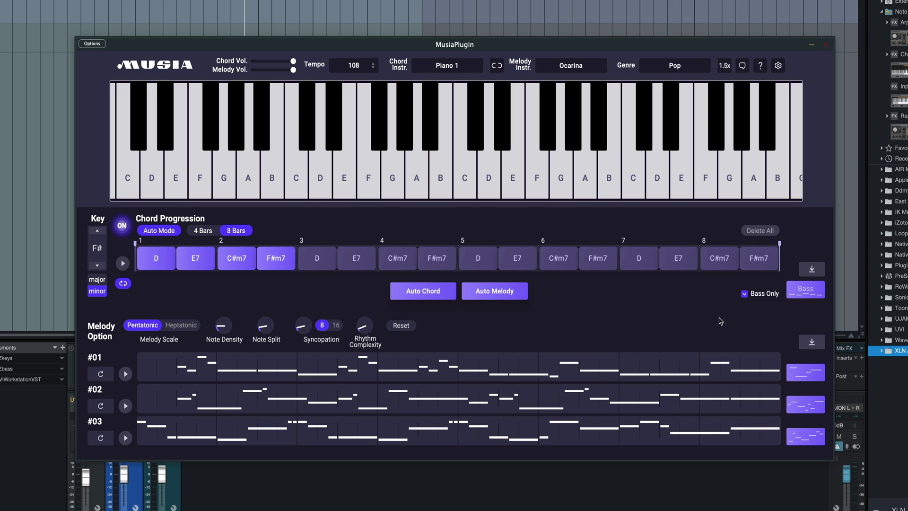
pyautogui.click(122, 264)
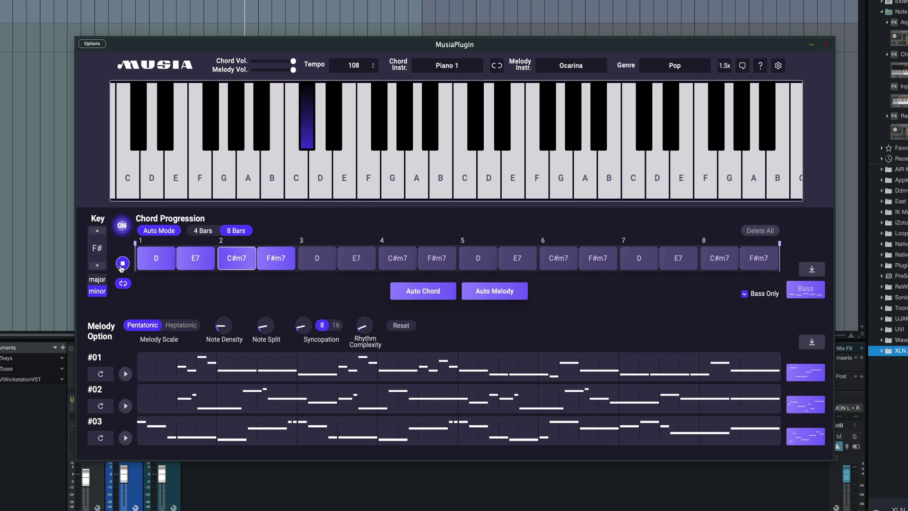
pyautogui.click(122, 264)
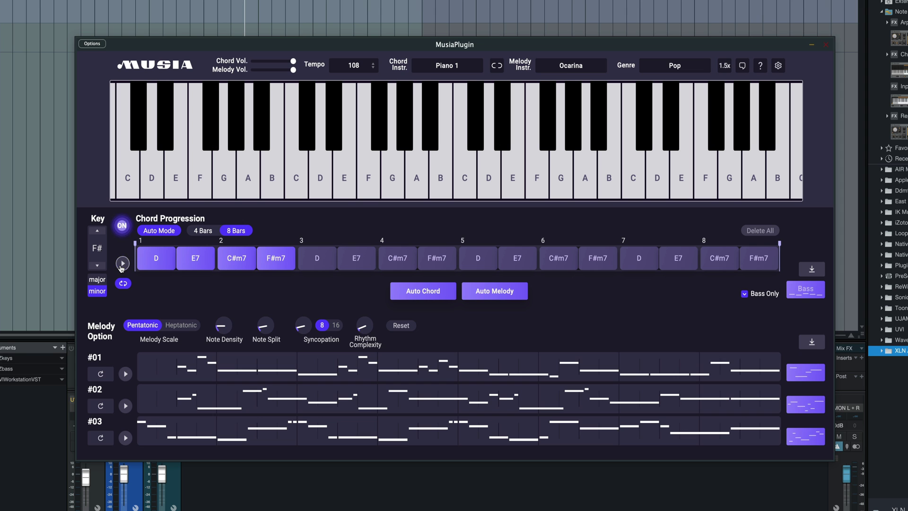
pyautogui.click(745, 295)
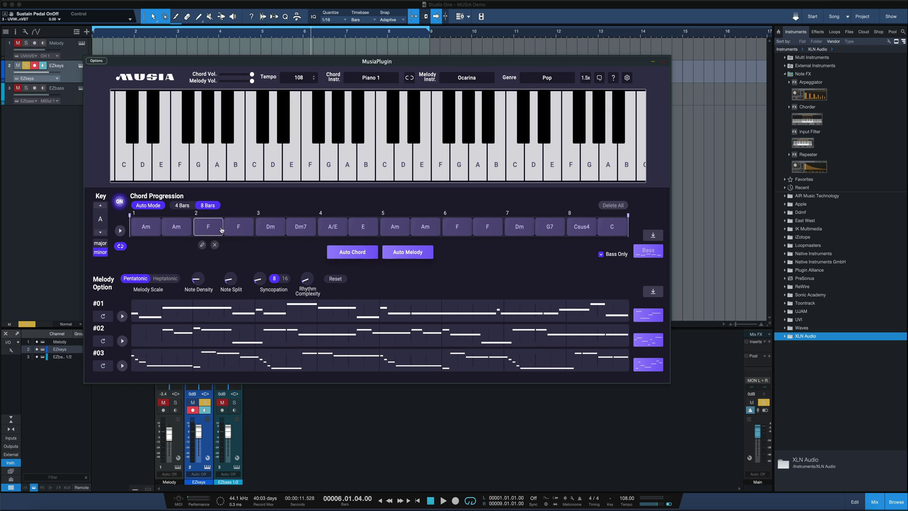
pyautogui.click(359, 252)
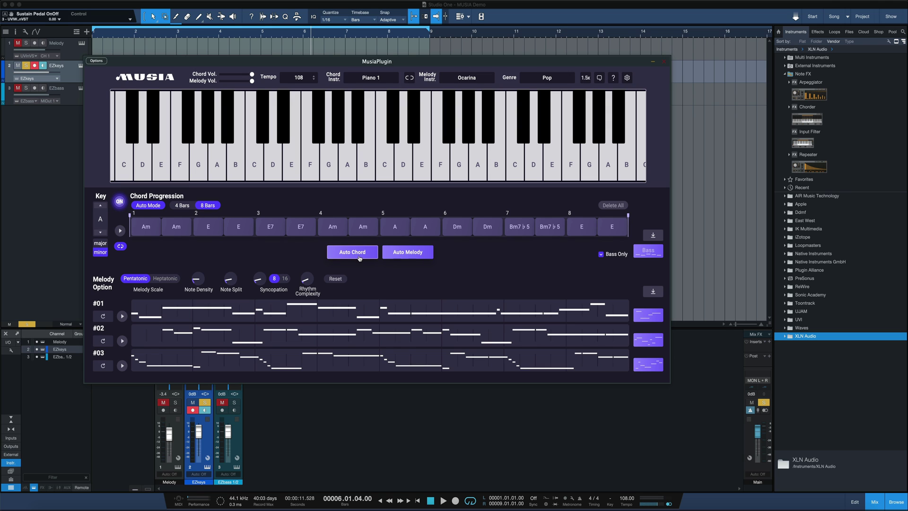
pyautogui.click(416, 252)
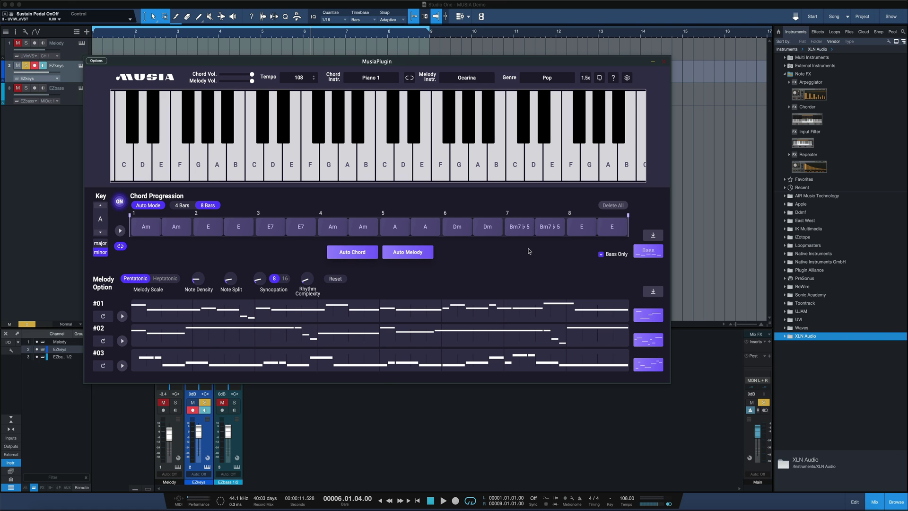
# Step: Drag Musia's full chord pattern onto the EZkeys track
pyautogui.moveTo(446, 65); pyautogui.dragTo(520, 102)
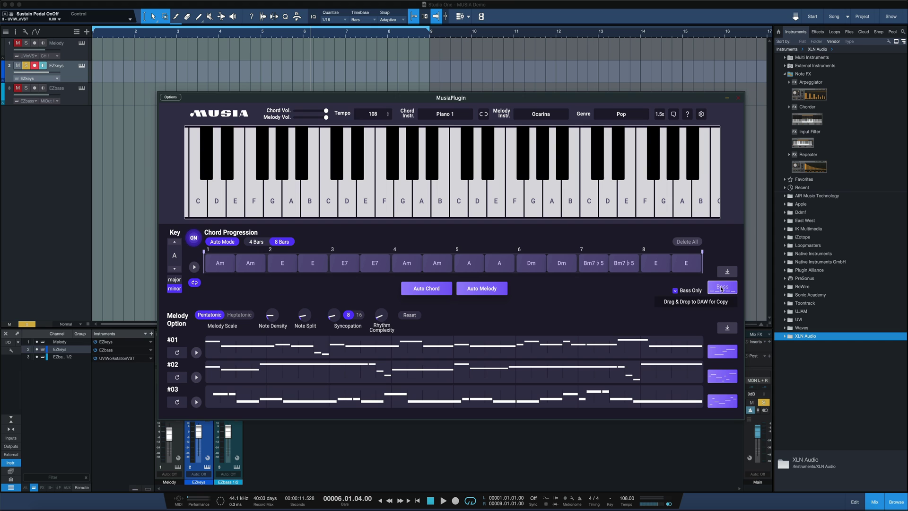
pyautogui.click(675, 290)
pyautogui.moveTo(722, 287); pyautogui.dragTo(104, 76)
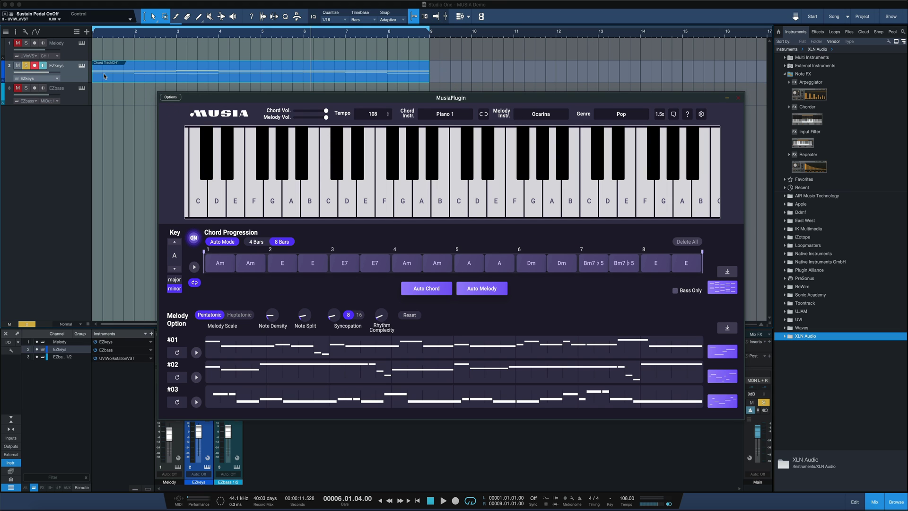
# Step: Place the bass-only pattern on EZbass and melody #01 on the Melody track, then close Musia
pyautogui.click(674, 290)
pyautogui.moveTo(722, 287); pyautogui.dragTo(94, 97)
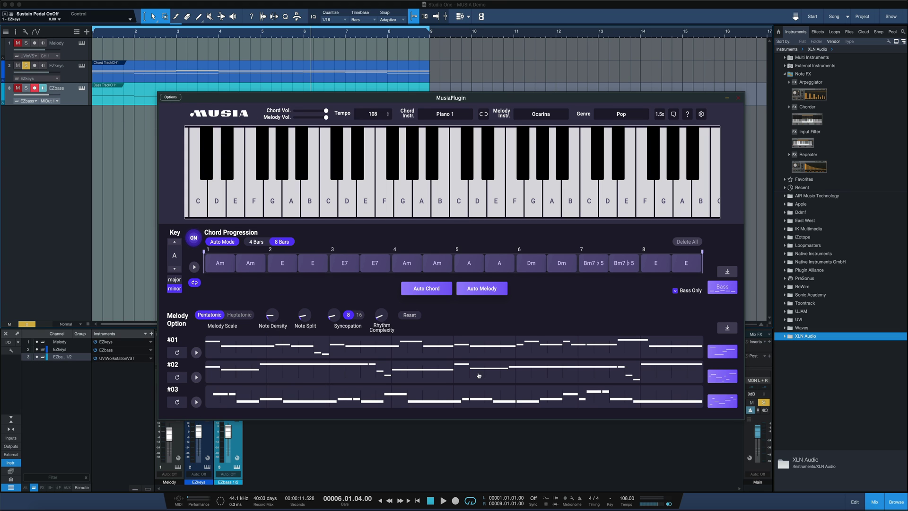
pyautogui.moveTo(712, 352); pyautogui.dragTo(100, 49)
pyautogui.click(79, 118)
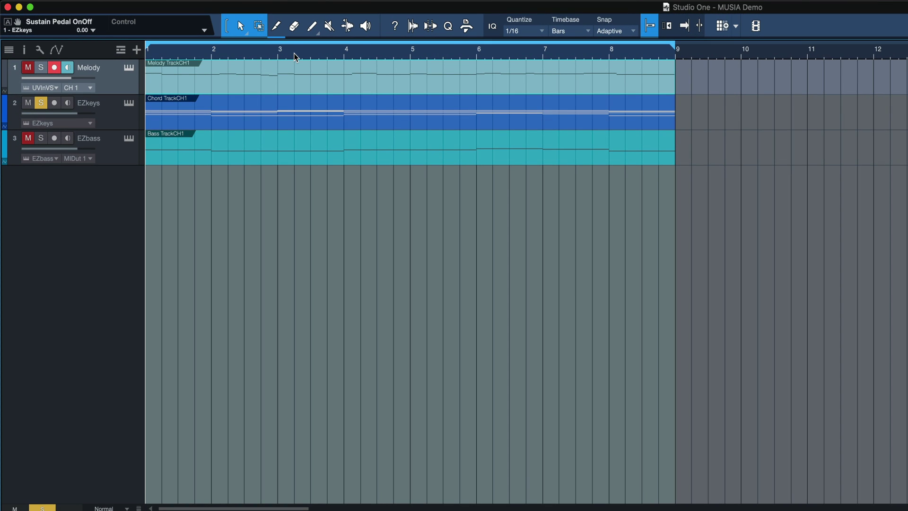
# Step: Play the new clips with EZbass soloed, then bring up the EZkeys Studio Grand piano
pyautogui.press('space')
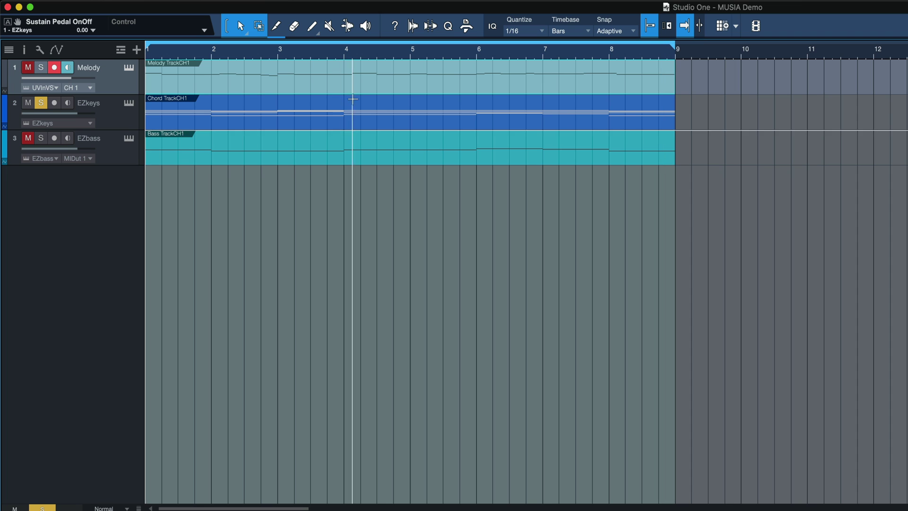
pyautogui.click(41, 138)
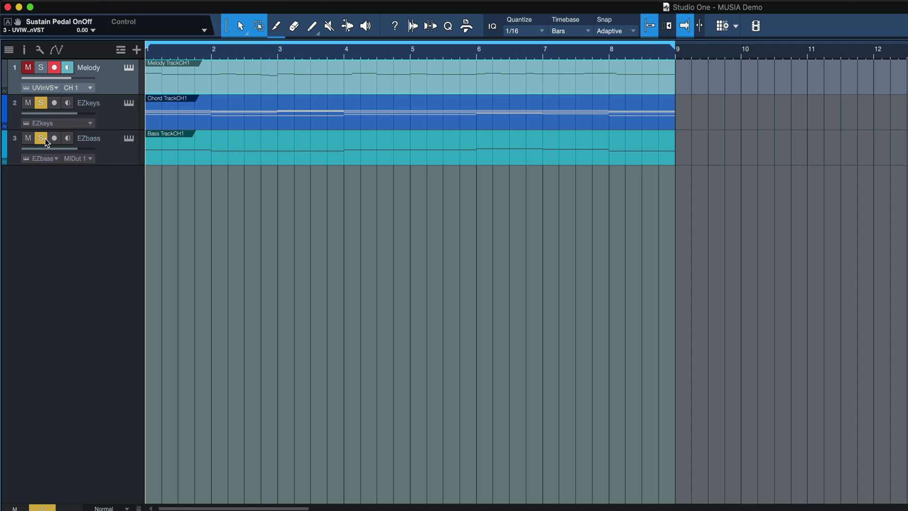
pyautogui.click(127, 106)
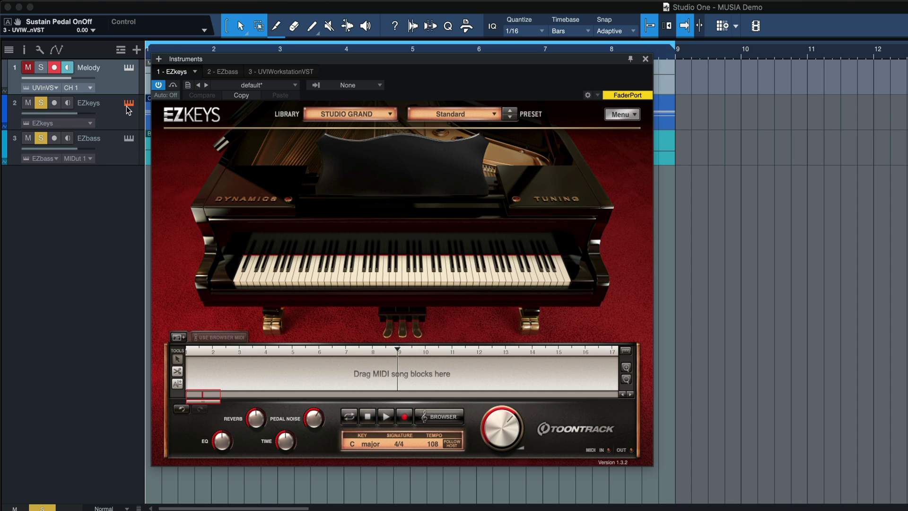
# Step: Close EZkeys, check the EZbass instrument and close it, then resume playback
pyautogui.click(646, 59)
pyautogui.click(128, 141)
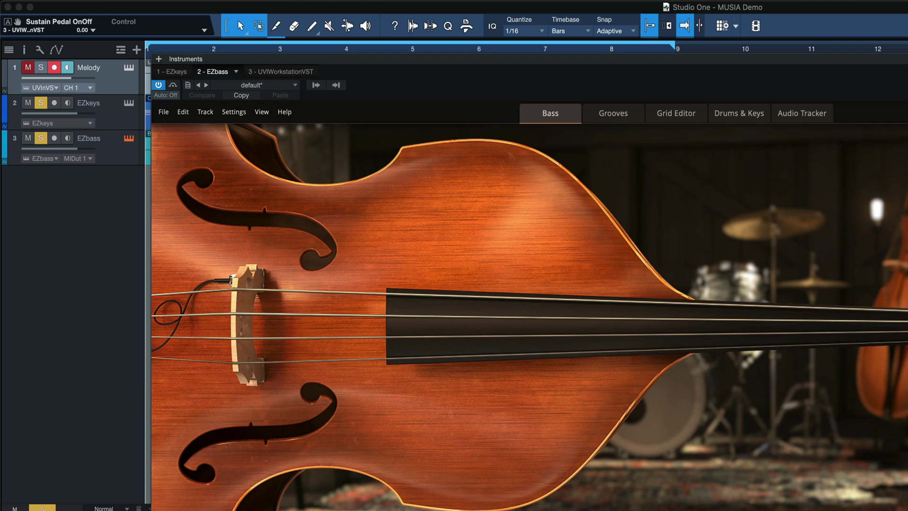
pyautogui.press('super+w')
pyautogui.press('space')
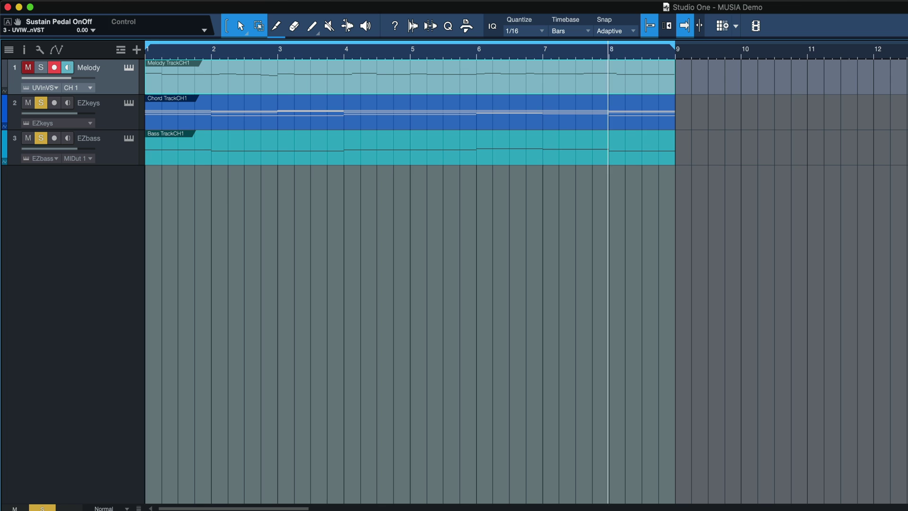
# Step: Unmute and solo the Melody track, play all three soloed tracks from bar 1, then stop
pyautogui.click(28, 67)
pyautogui.click(41, 67)
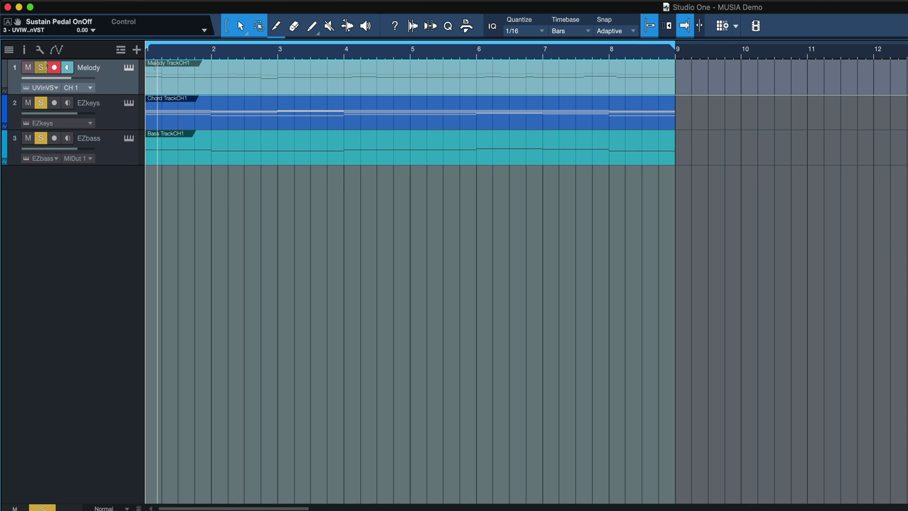
pyautogui.click(149, 55)
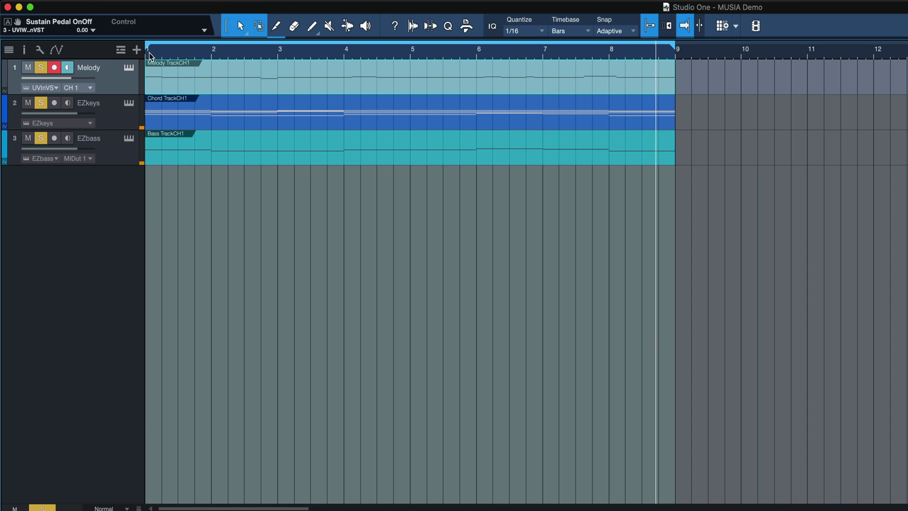
pyautogui.press('space')
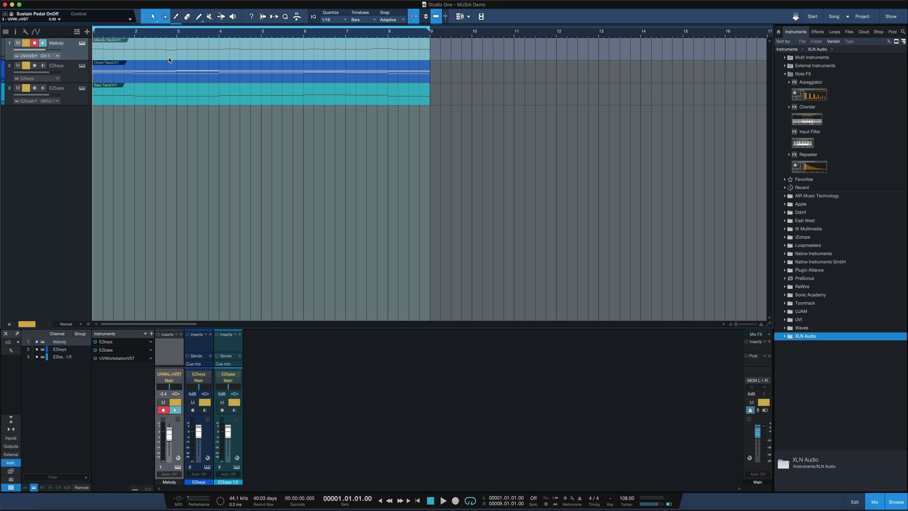
# Step: Record the progression into EZkeys from bar 1 as chord blocks Am, E, E7, A, Dm, Bm7♭5, E
pyautogui.doubleClick(169, 60)
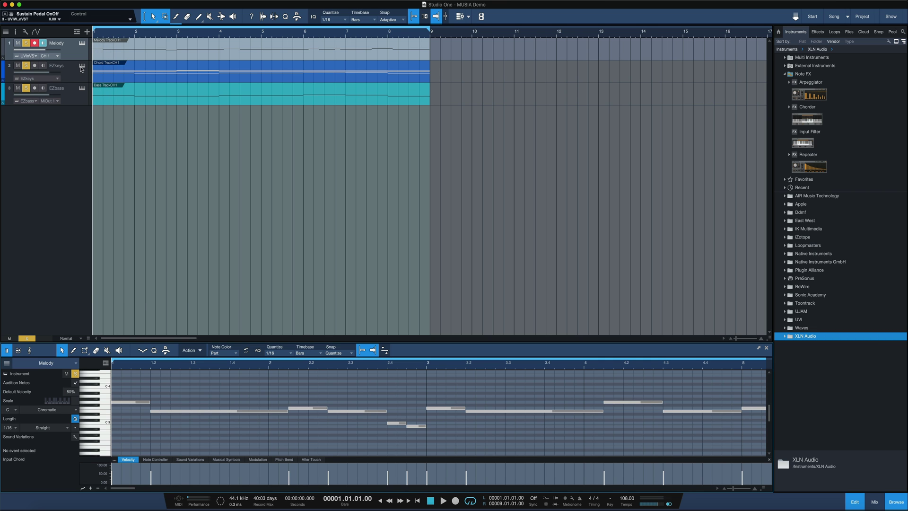
pyautogui.click(81, 67)
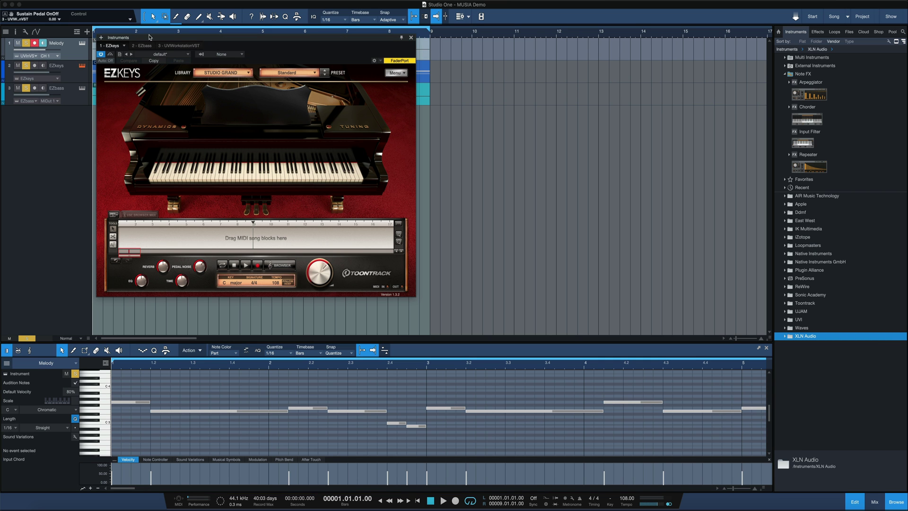
pyautogui.moveTo(151, 41); pyautogui.dragTo(256, 64)
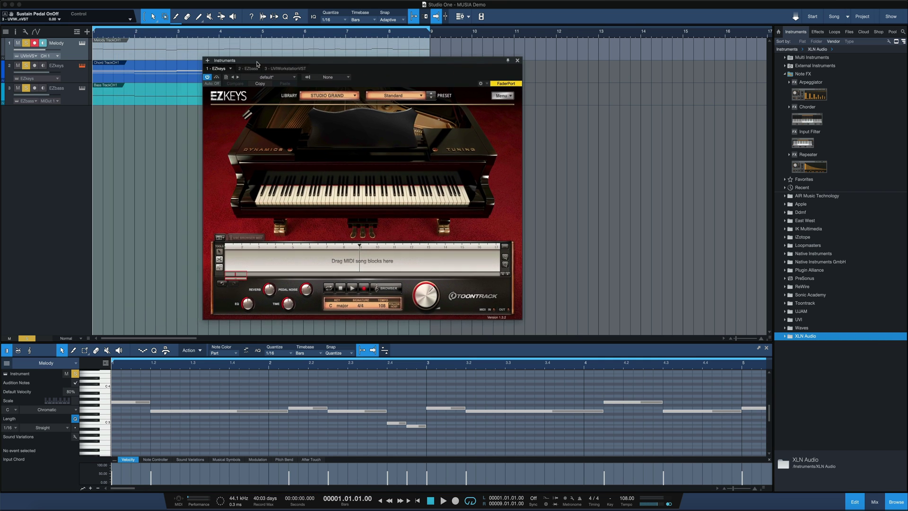
pyautogui.click(364, 290)
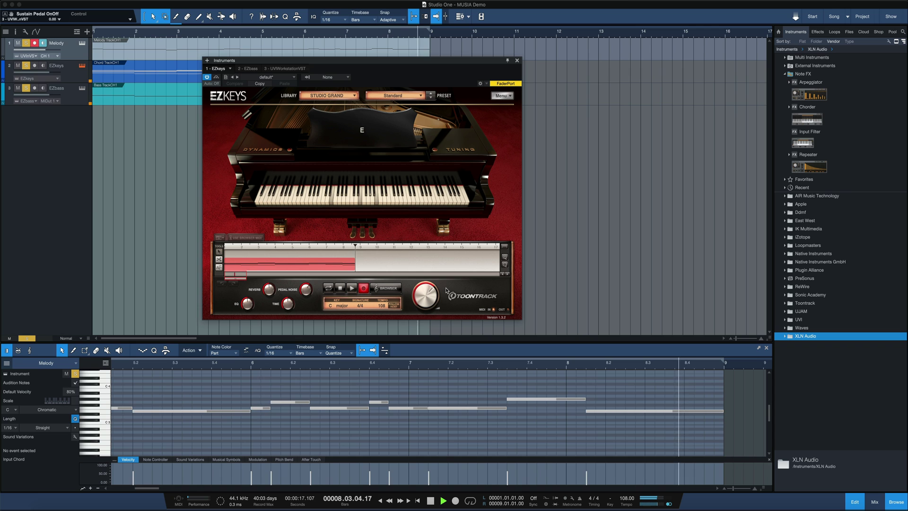
pyautogui.press('space')
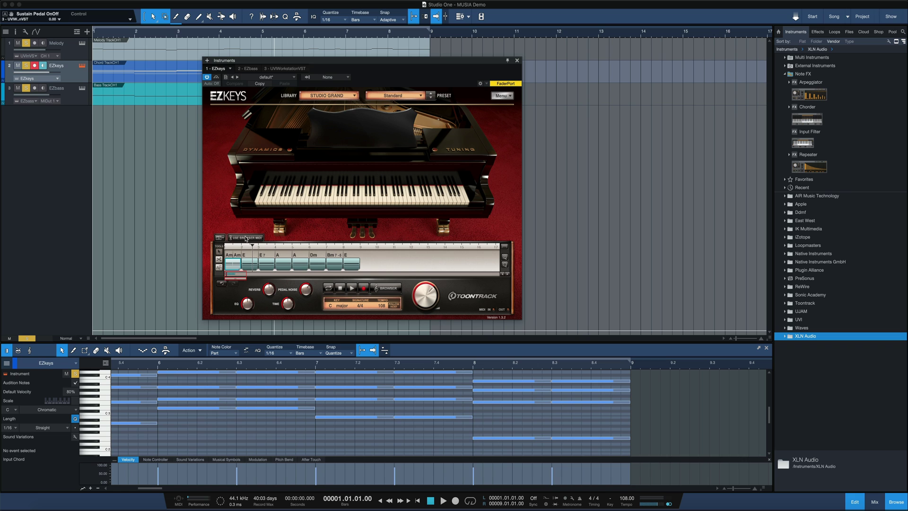
# Step: Replace the recorded EZkeys chords with the Singer Songwriter piano pattern Variation 04
pyautogui.click(245, 237)
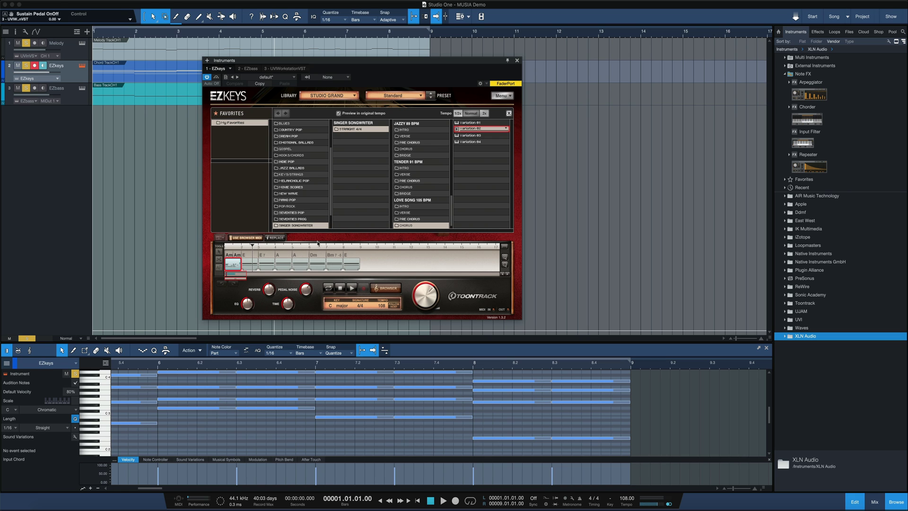
pyautogui.click(273, 238)
pyautogui.click(245, 270)
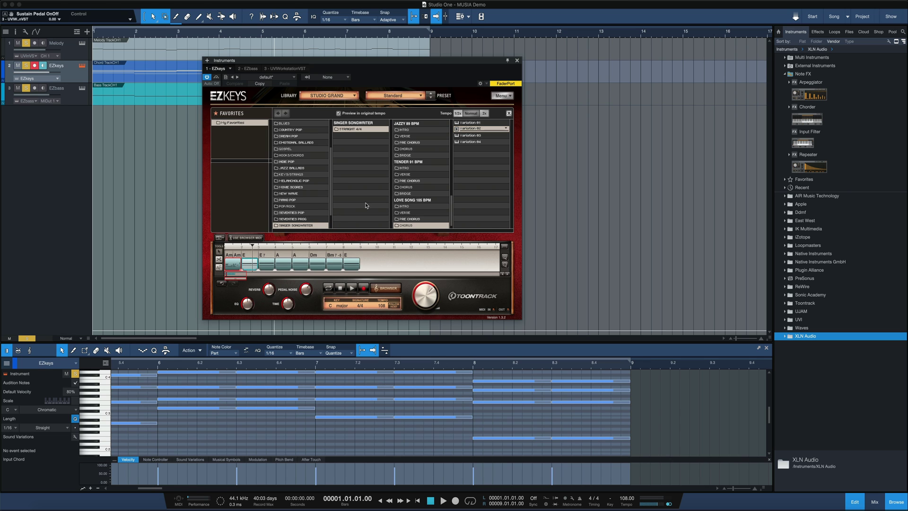
pyautogui.click(461, 141)
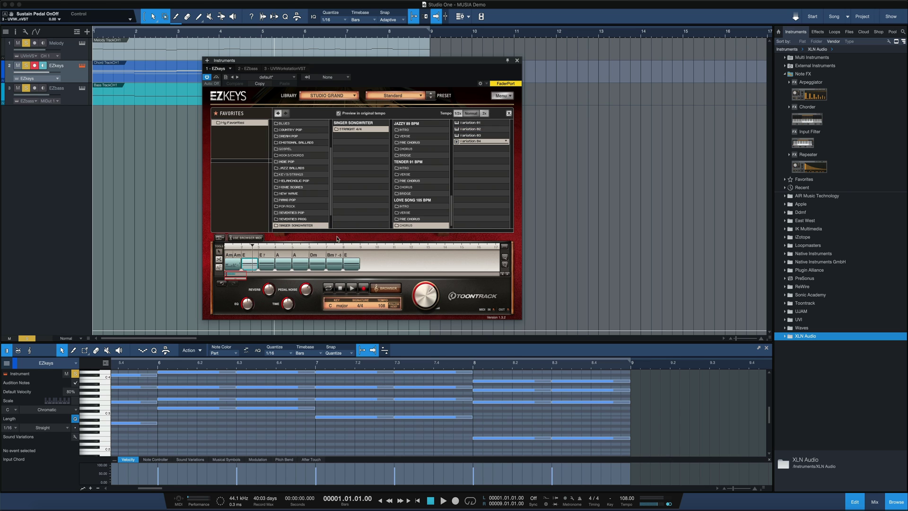
pyautogui.click(245, 238)
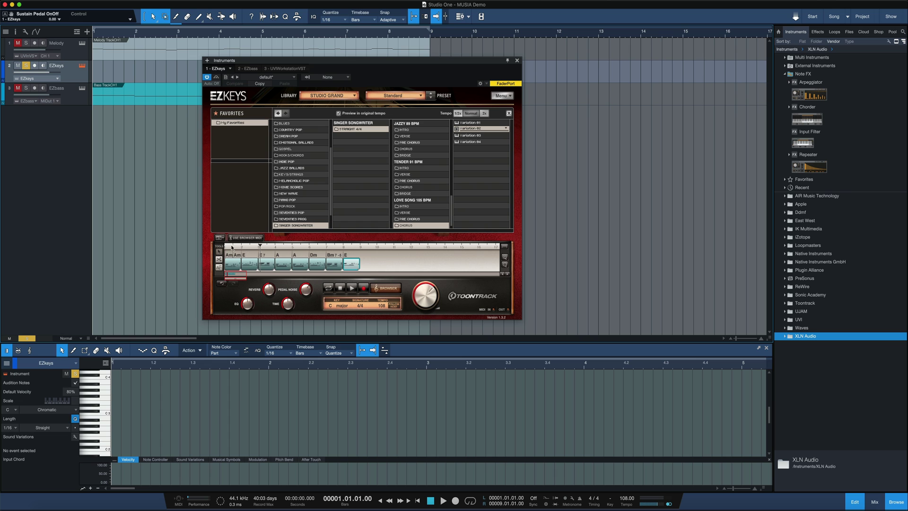
# Step: Play the song and raise the EZkeys piano output level to 6.3 dB
pyautogui.click(231, 246)
pyautogui.moveTo(420, 297)
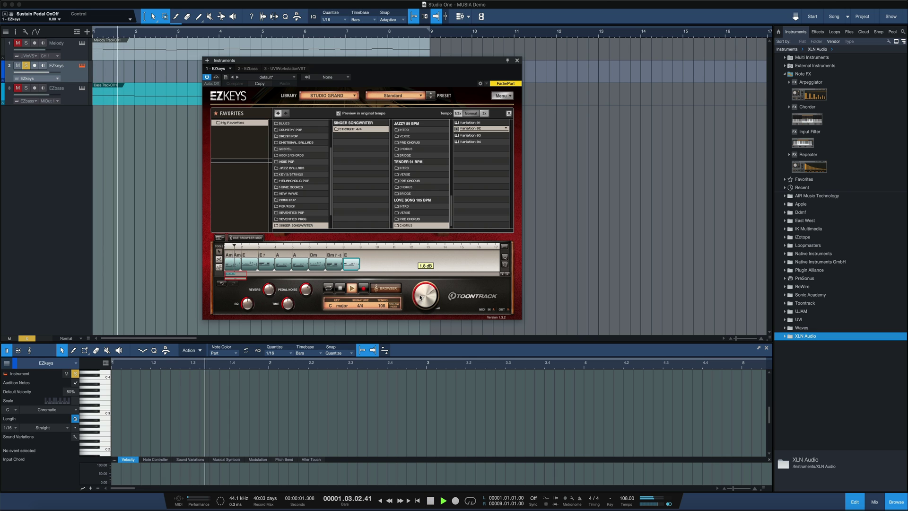
pyautogui.moveTo(420, 297); pyautogui.dragTo(421, 294)
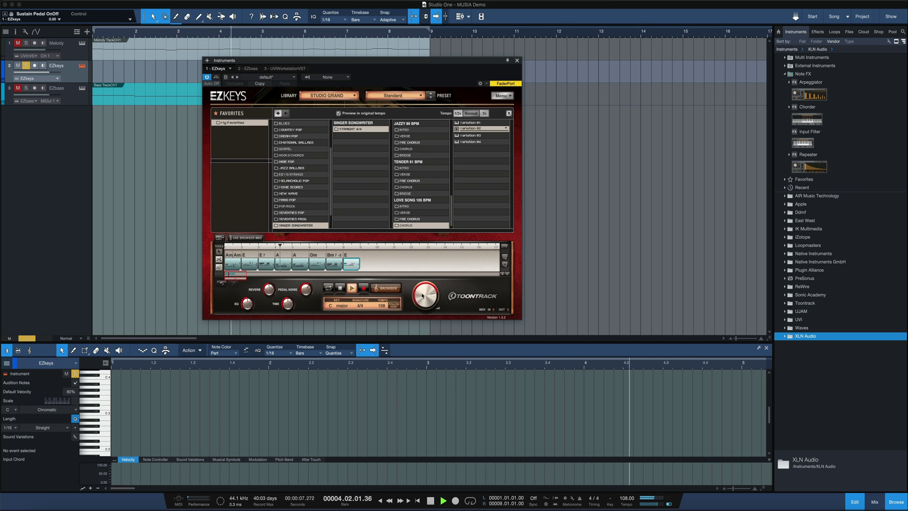
pyautogui.moveTo(423, 295); pyautogui.dragTo(425, 293)
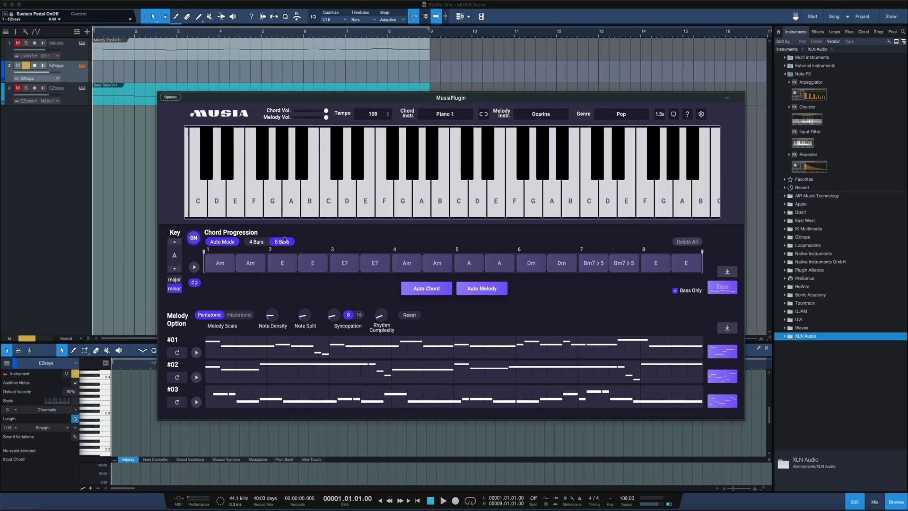
# Step: Start playback in EZbass and lay the Verse 02 upright groove onto the Verse part
pyautogui.moveTo(688, 258)
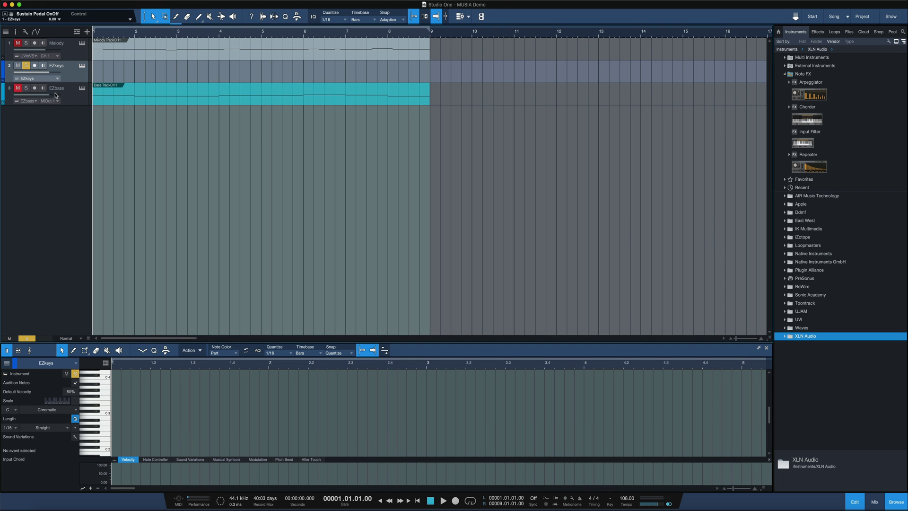
pyautogui.click(82, 89)
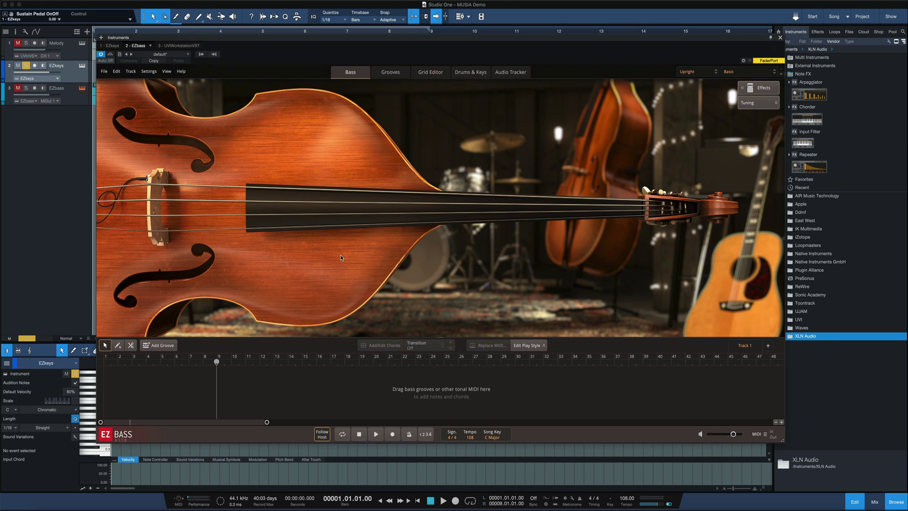
pyautogui.click(377, 434)
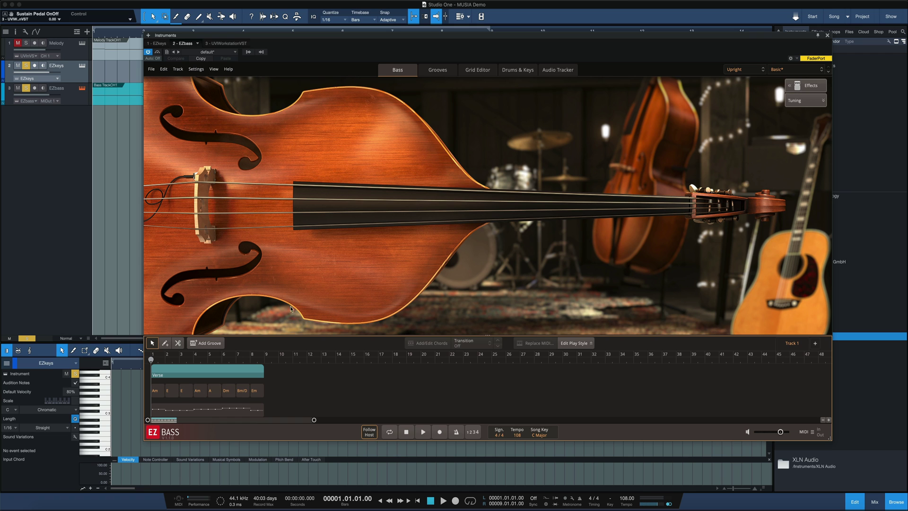
pyautogui.click(436, 70)
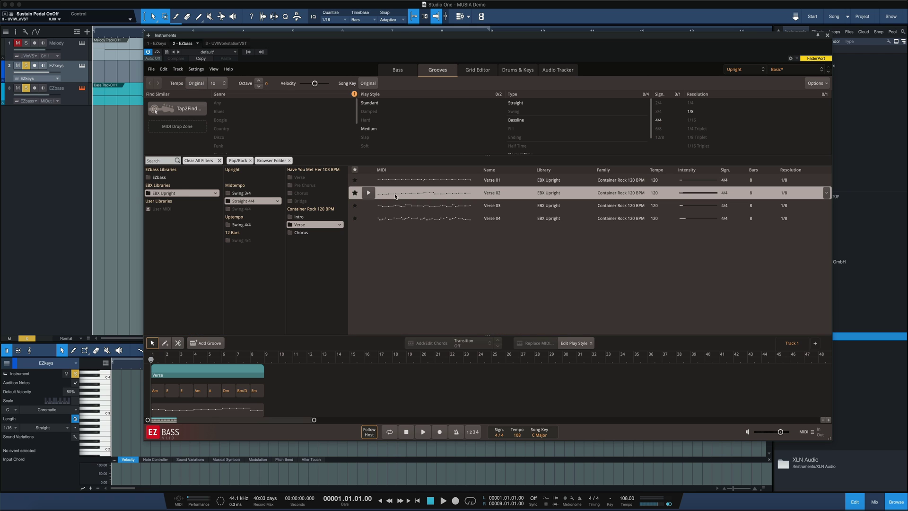
pyautogui.moveTo(395, 197); pyautogui.dragTo(185, 407)
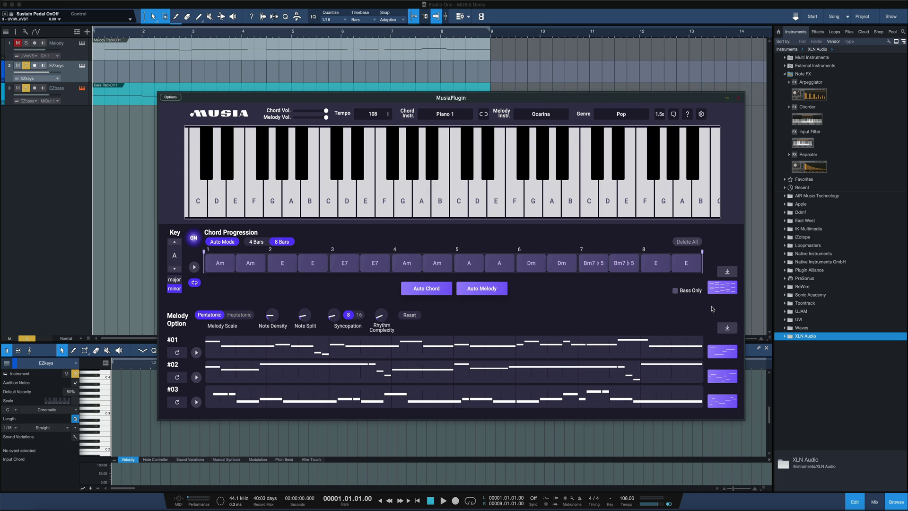
# Step: Audition the Verse 02 bass groove from bar 1, then close EZbass
pyautogui.press('space')
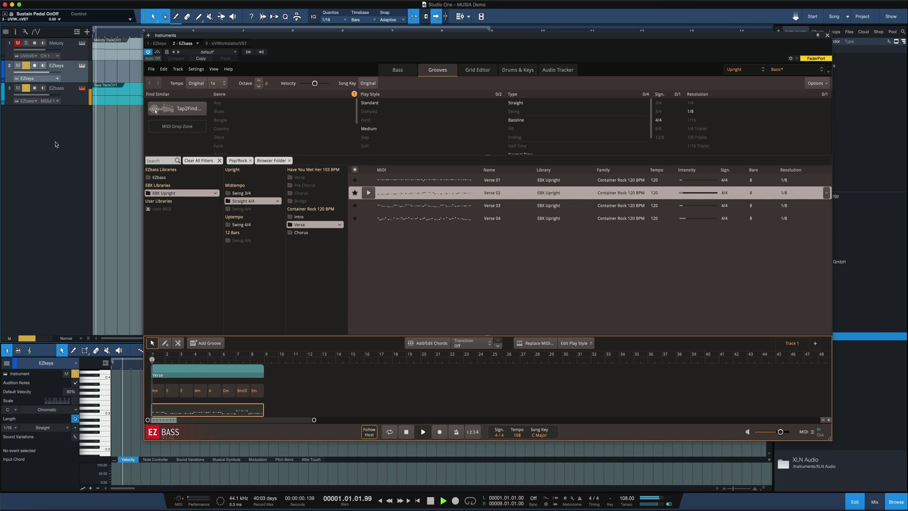
pyautogui.click(827, 36)
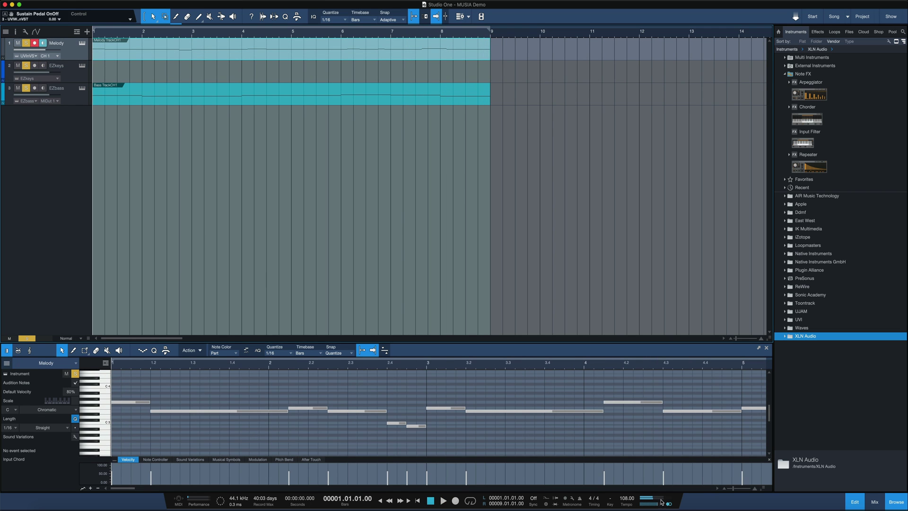
# Step: Play the whole arrangement with the Musia plugin window brought to the front
pyautogui.click(756, 509)
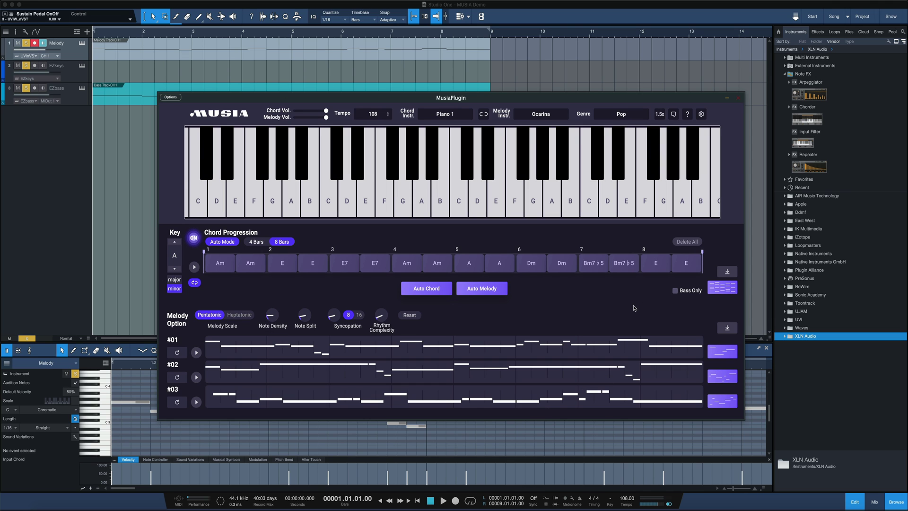
pyautogui.click(443, 501)
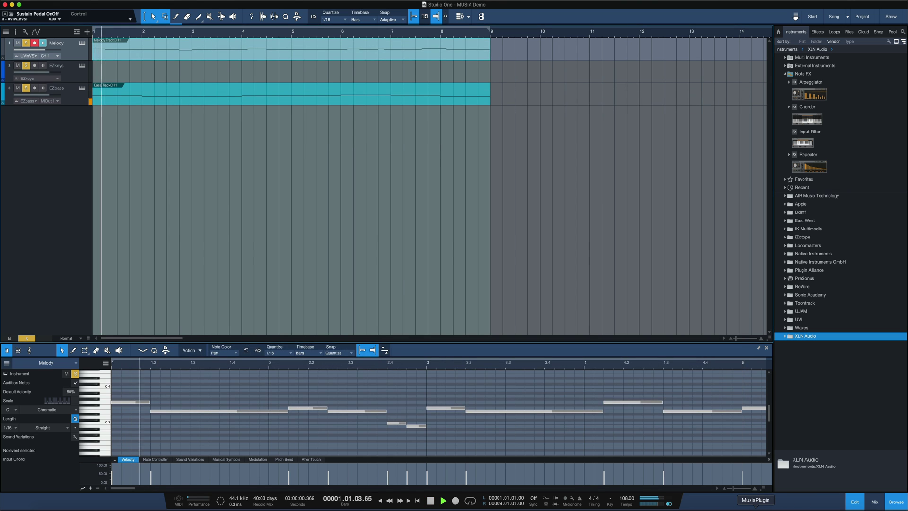
pyautogui.click(755, 509)
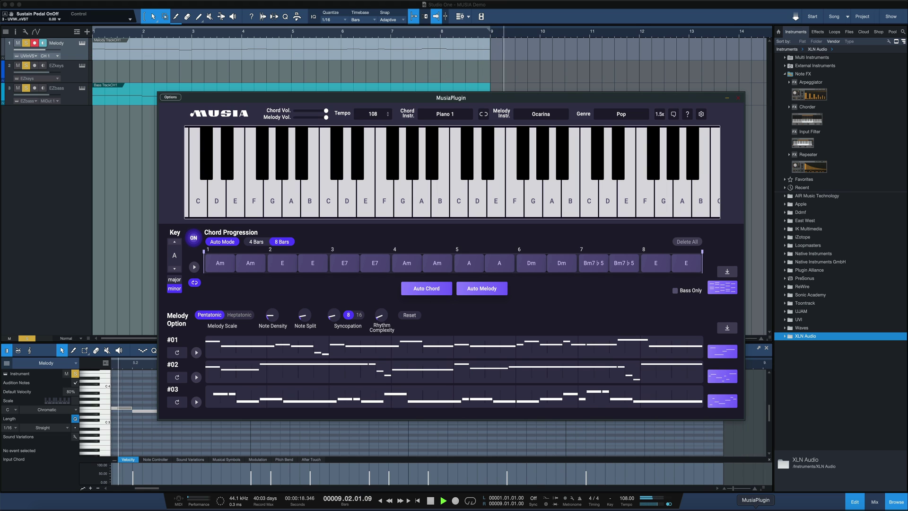
# Step: Stop playback, increase Rhythm Complexity, and generate three new busier melodies with Auto Melody
pyautogui.press('space')
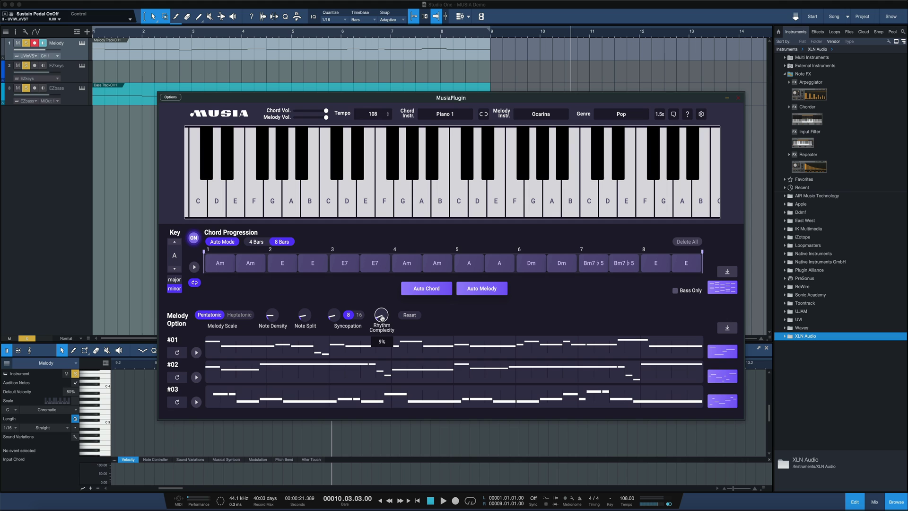
pyautogui.moveTo(381, 316); pyautogui.dragTo(379, 305)
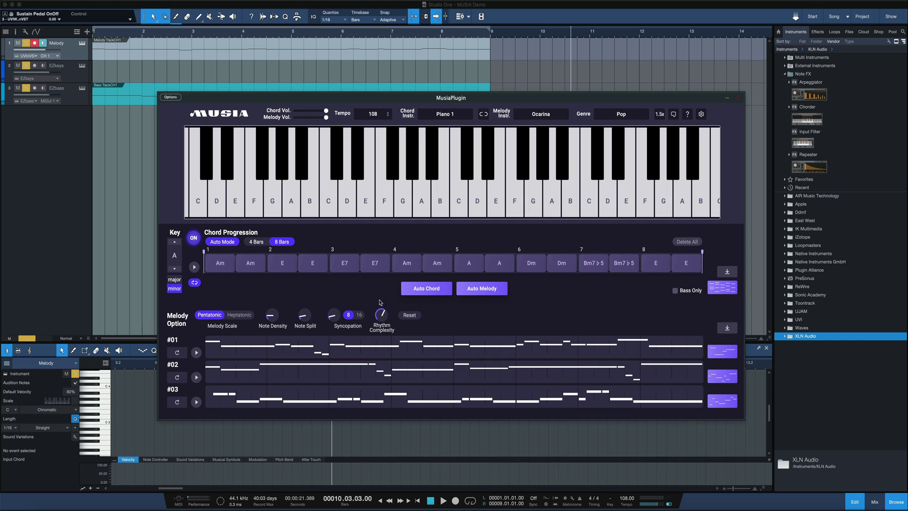
pyautogui.click(472, 291)
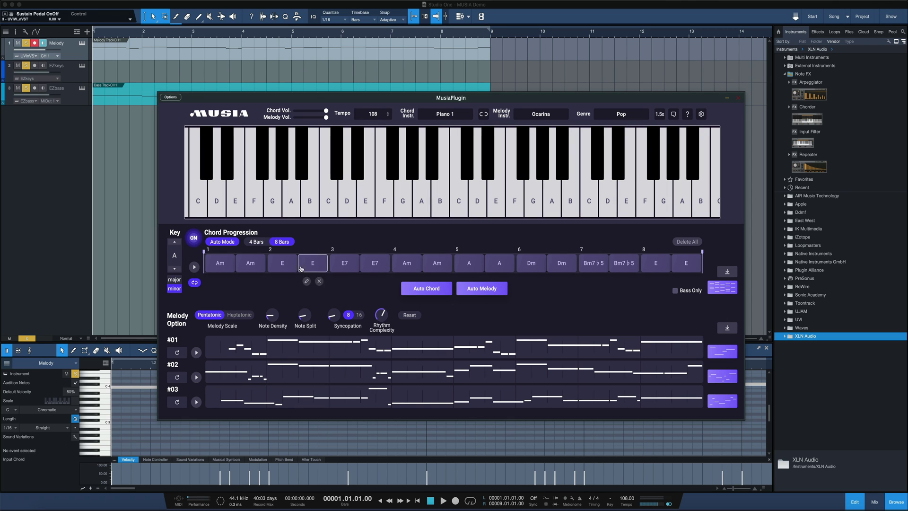
# Step: Delete the opening Am chord, browse Chord Search for the empty slot without choosing, and audition Am twice
pyautogui.click(226, 283)
pyautogui.click(221, 264)
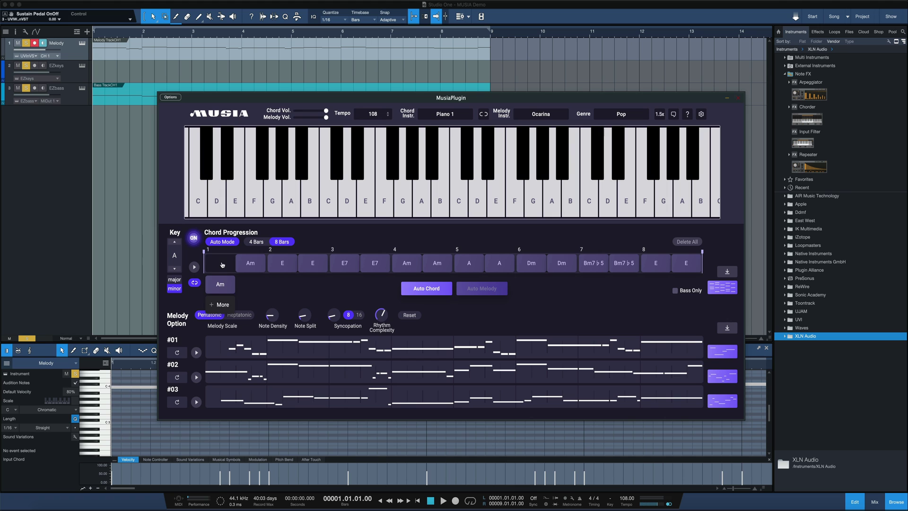
pyautogui.click(215, 306)
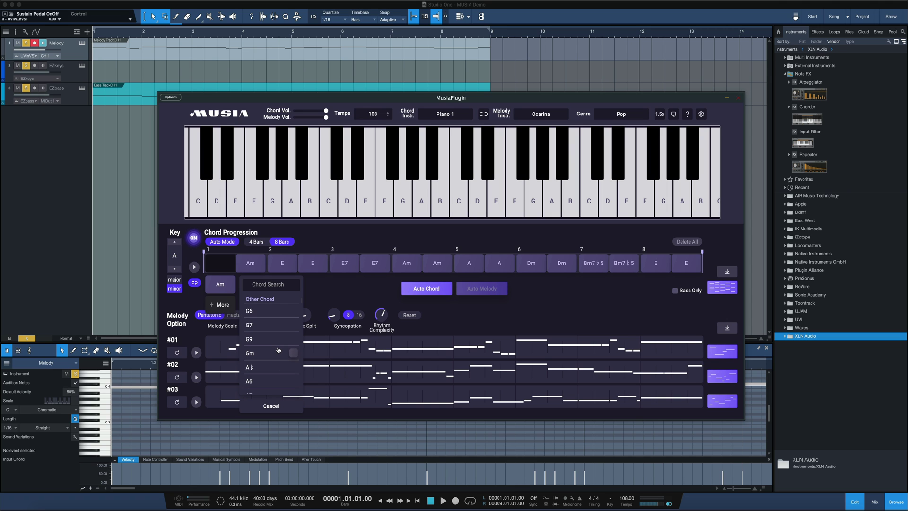
pyautogui.click(328, 294)
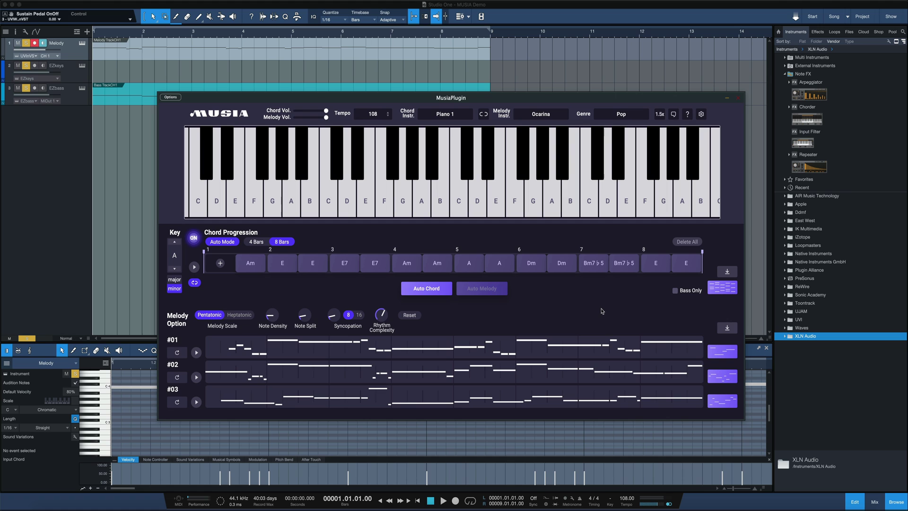
pyautogui.click(250, 265)
pyautogui.click(245, 264)
pyautogui.click(251, 265)
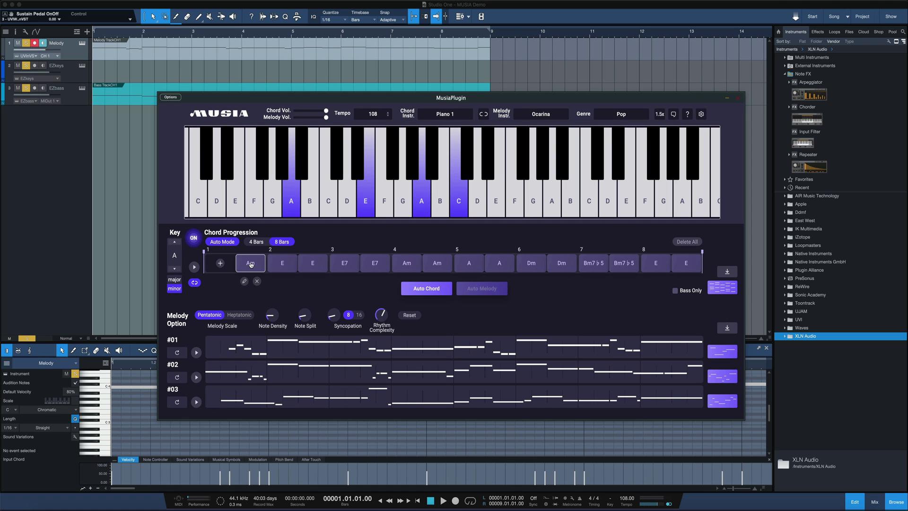
pyautogui.click(277, 263)
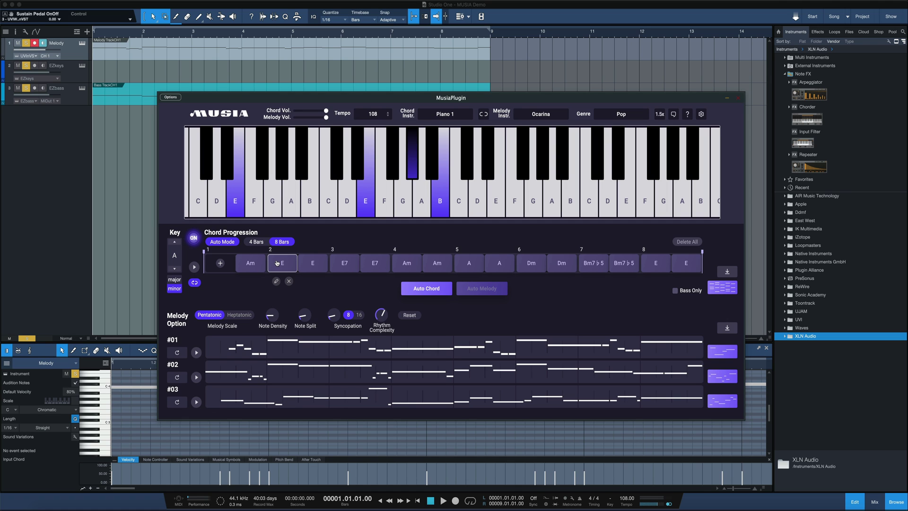
pyautogui.click(598, 263)
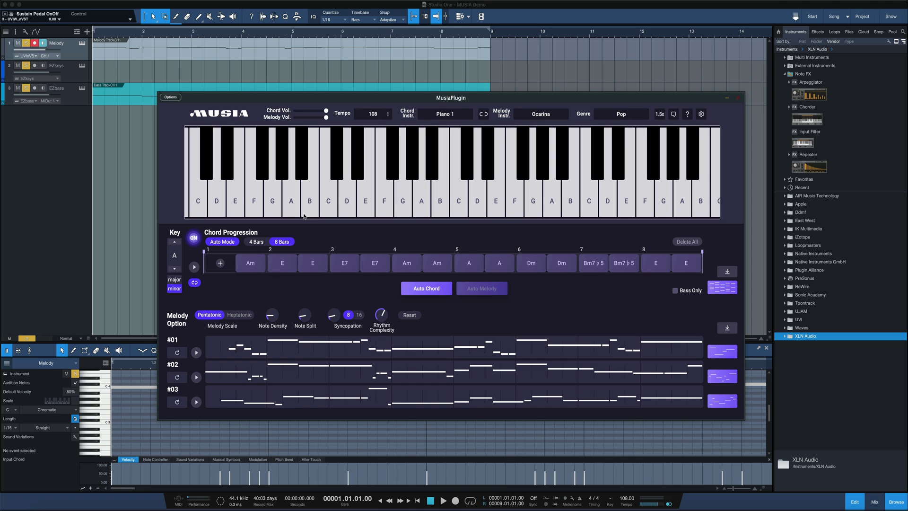
pyautogui.click(378, 265)
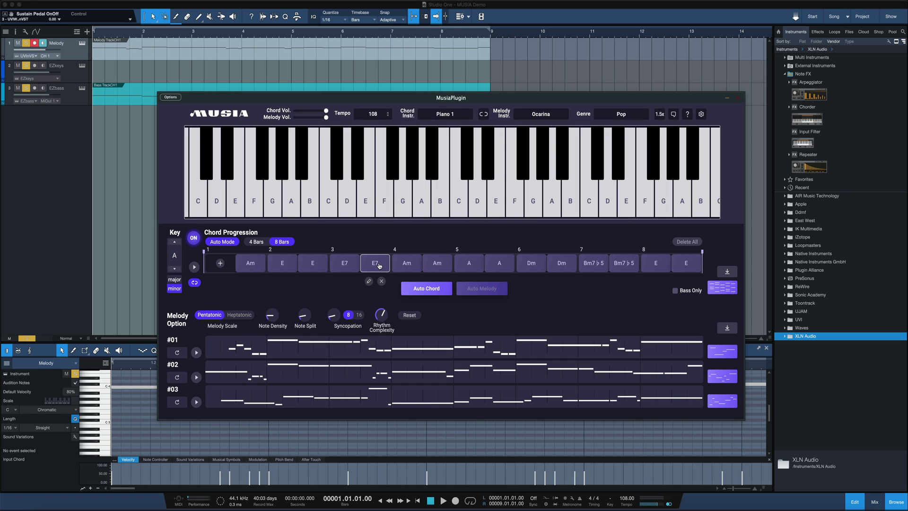